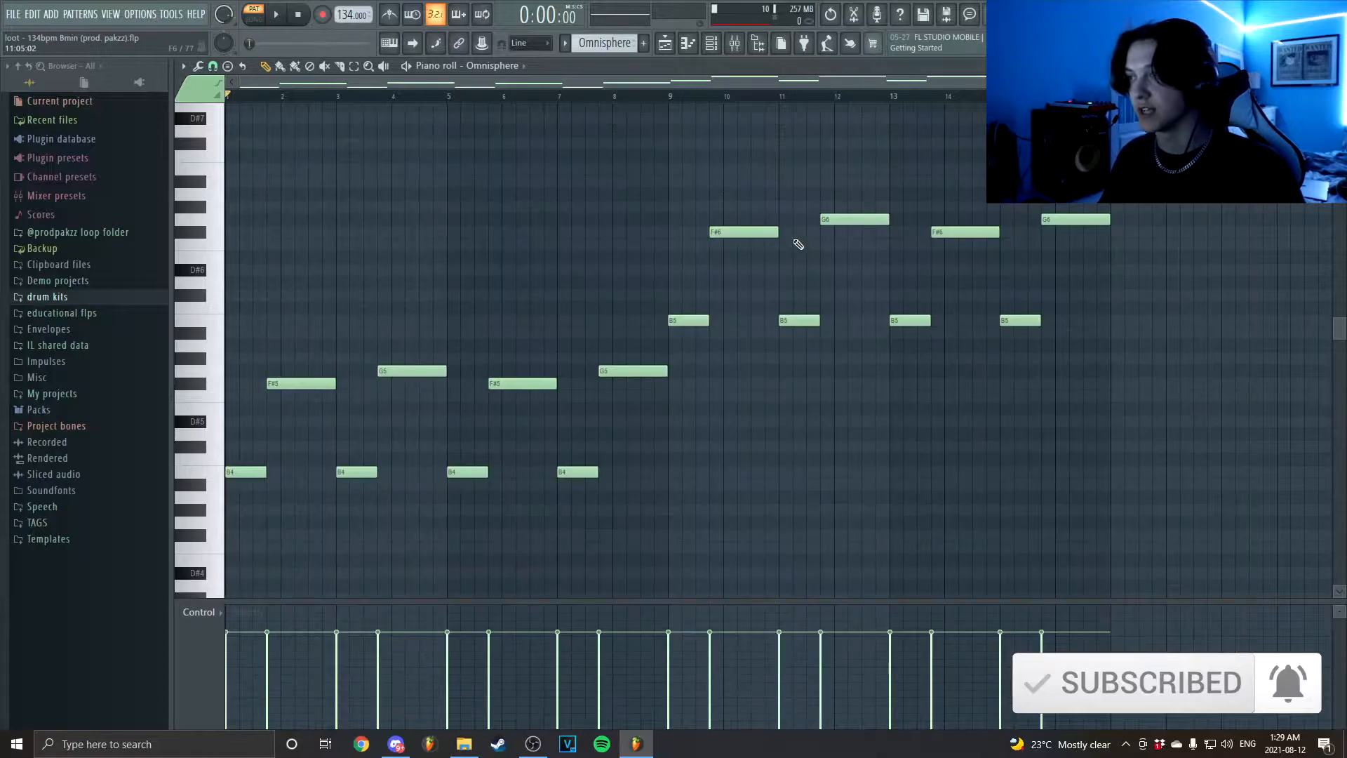
- Play back the Omnisphere melody in the piano roll and stop it at the end
{"action": "key", "text": "space"}
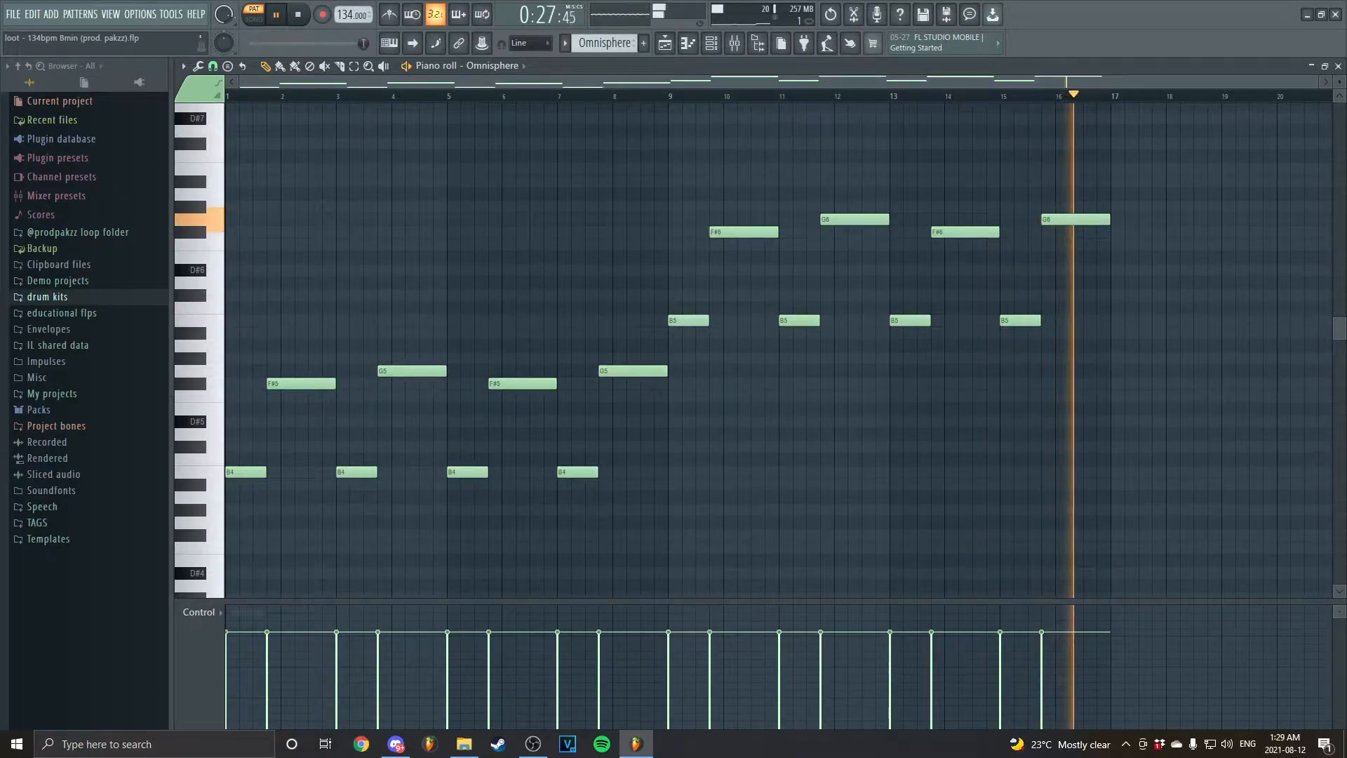
{"action": "key", "text": "space"}
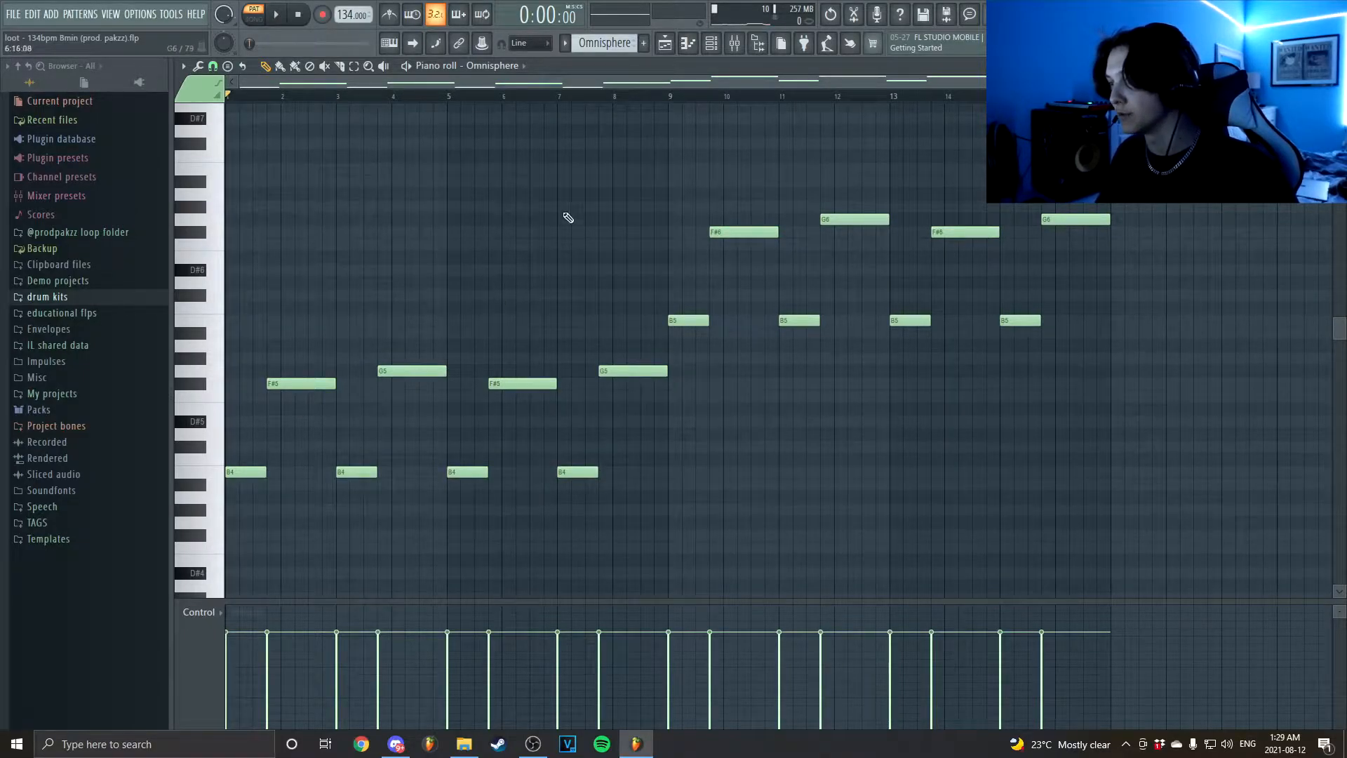
{"action": "scroll", "coordinate": [677, 233], "scroll_direction": "up", "scroll_amount": 1}
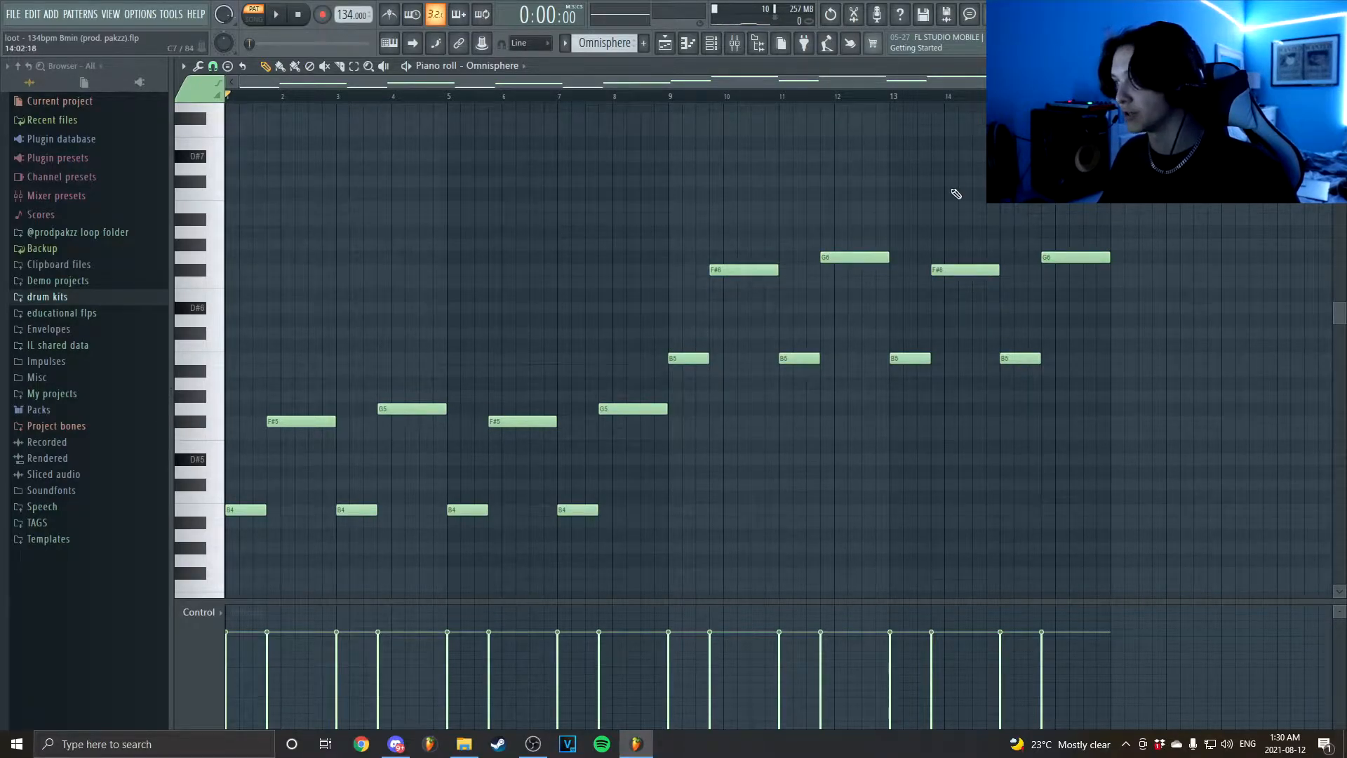
- Review the Parametric EQ 2, Fruity Chorus and Fruity delay bank settings on the Omnisphere melody's mixer track
{"action": "key", "text": "F9"}
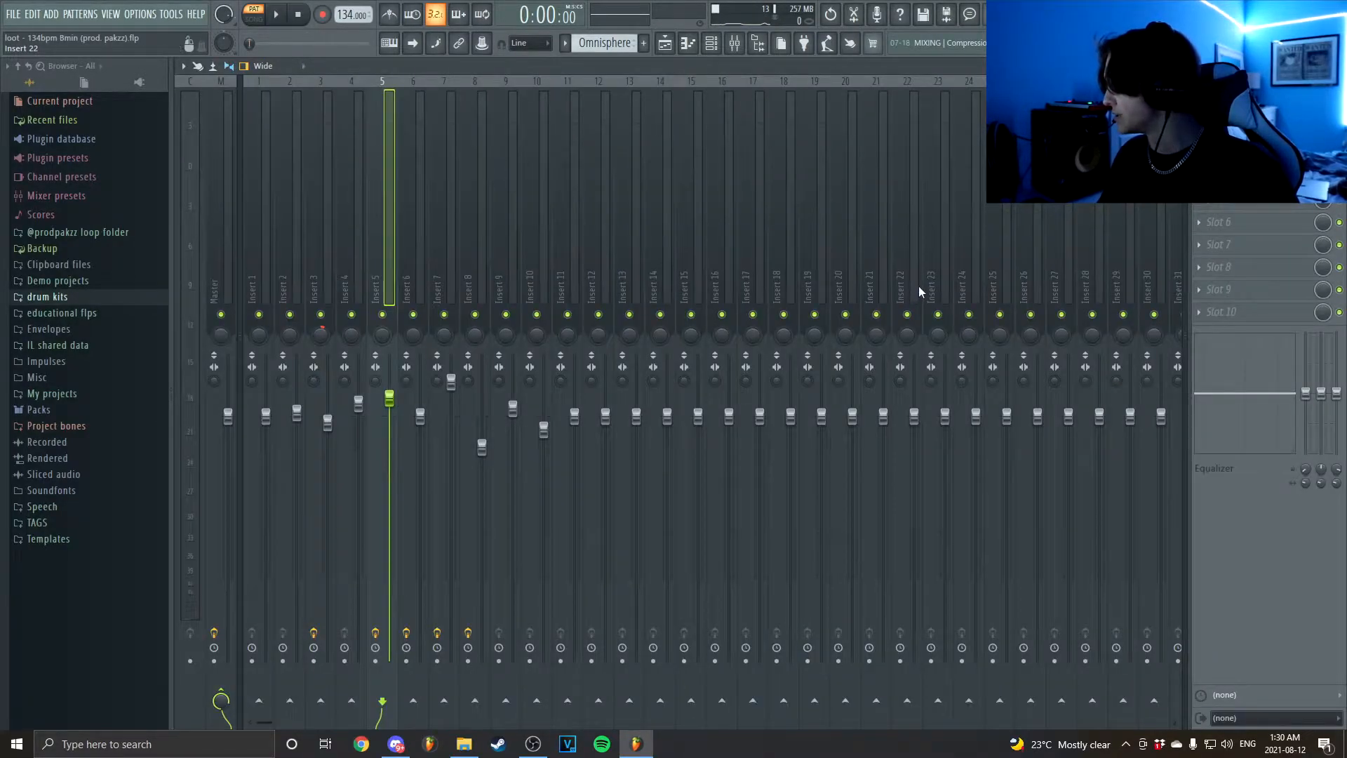
{"action": "left_click", "coordinate": [1234, 110]}
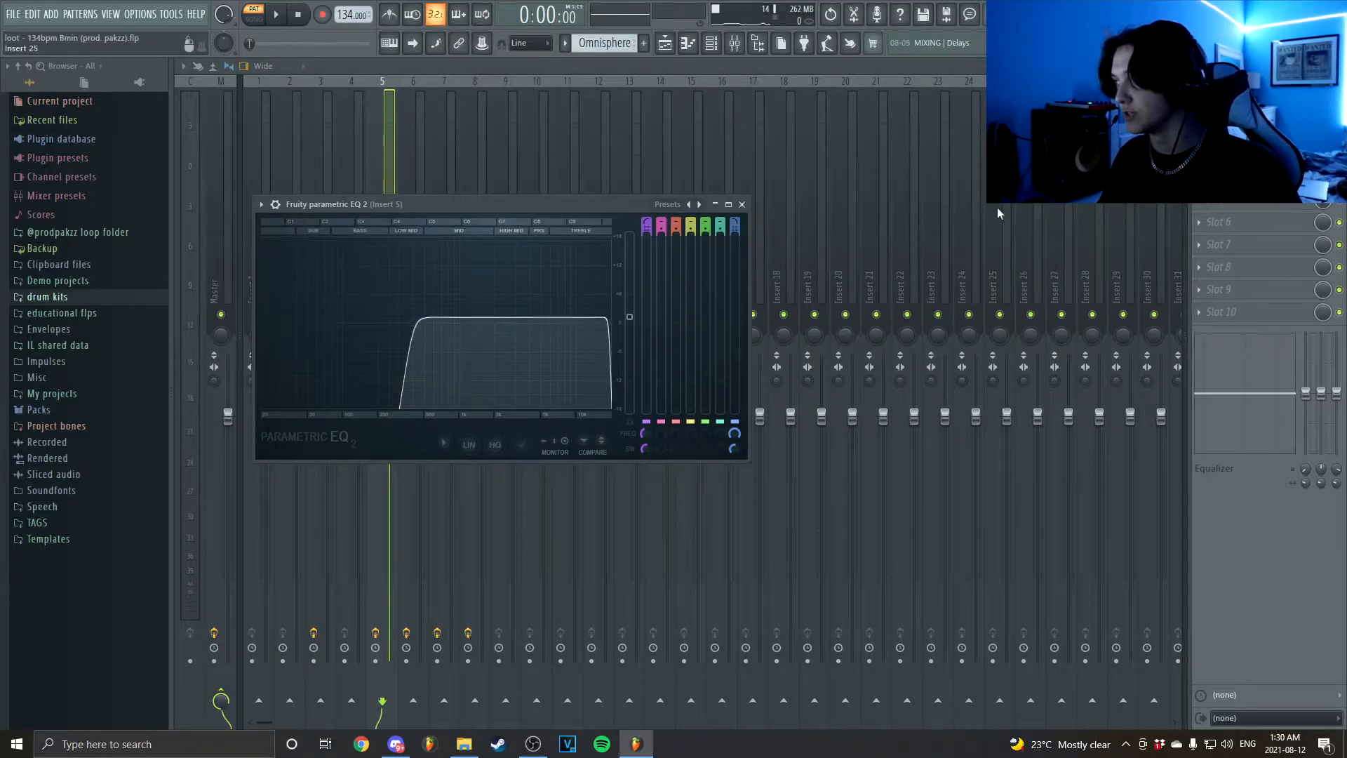
{"action": "left_click", "coordinate": [1234, 132]}
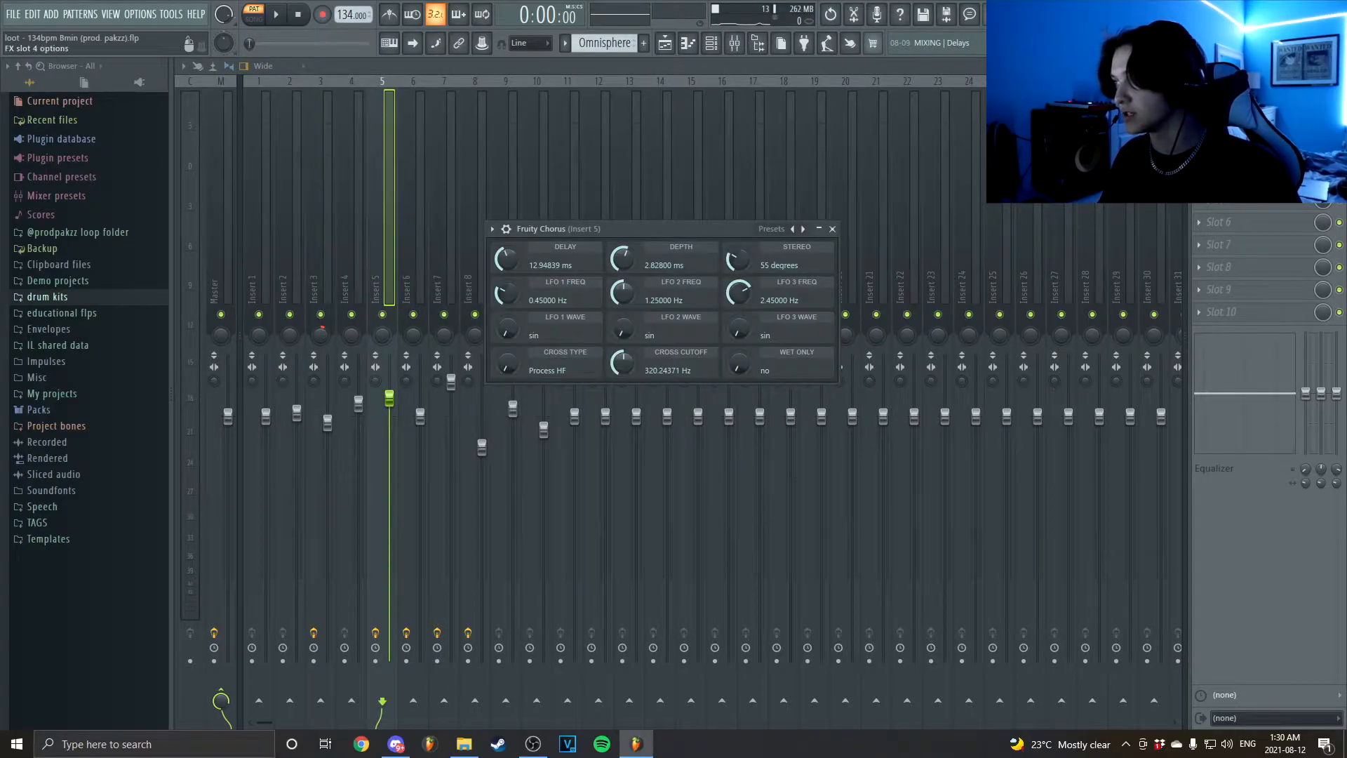
{"action": "left_click", "coordinate": [1234, 154]}
{"action": "left_click", "coordinate": [1234, 154]}
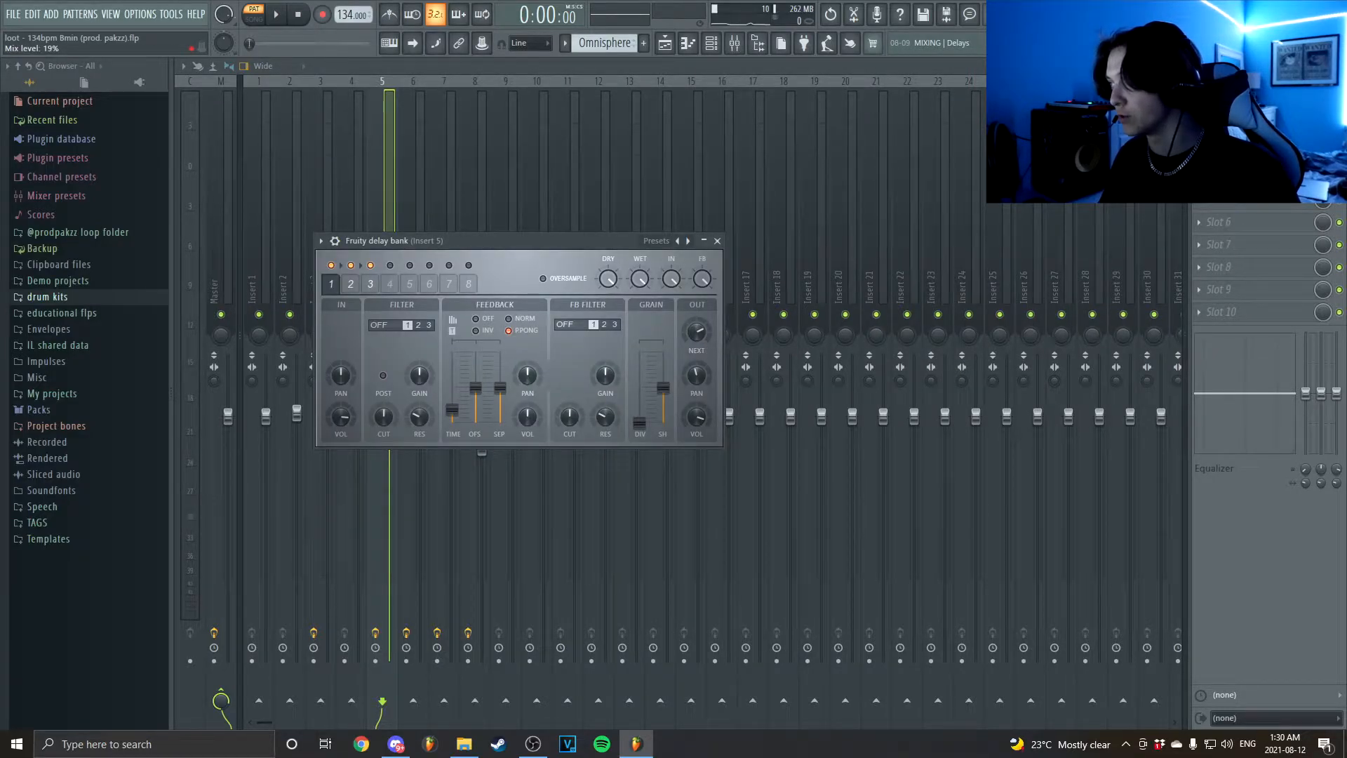
- Close the Omnisphere #2 plugin window and play back its notes in the piano roll
{"action": "key", "text": "F7"}
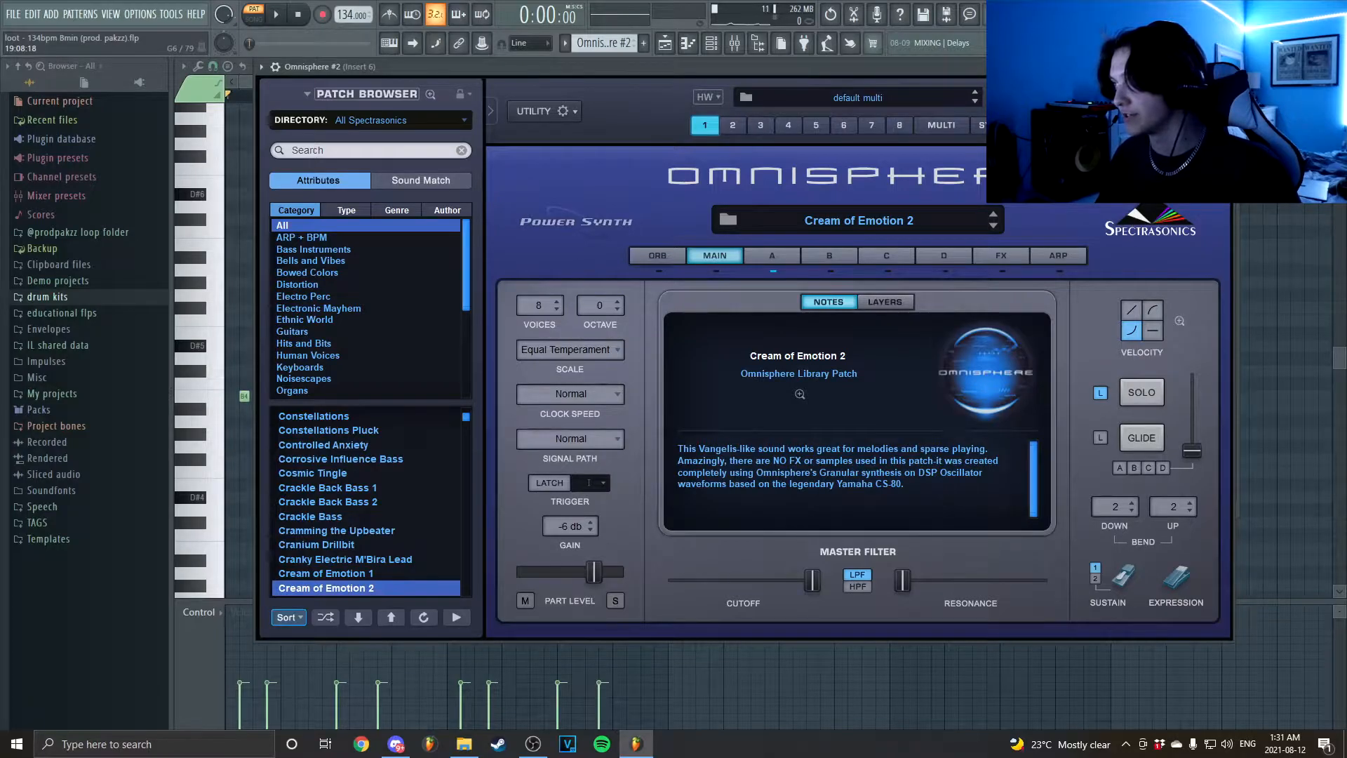
{"action": "key", "text": "Escape"}
{"action": "key", "text": "space"}
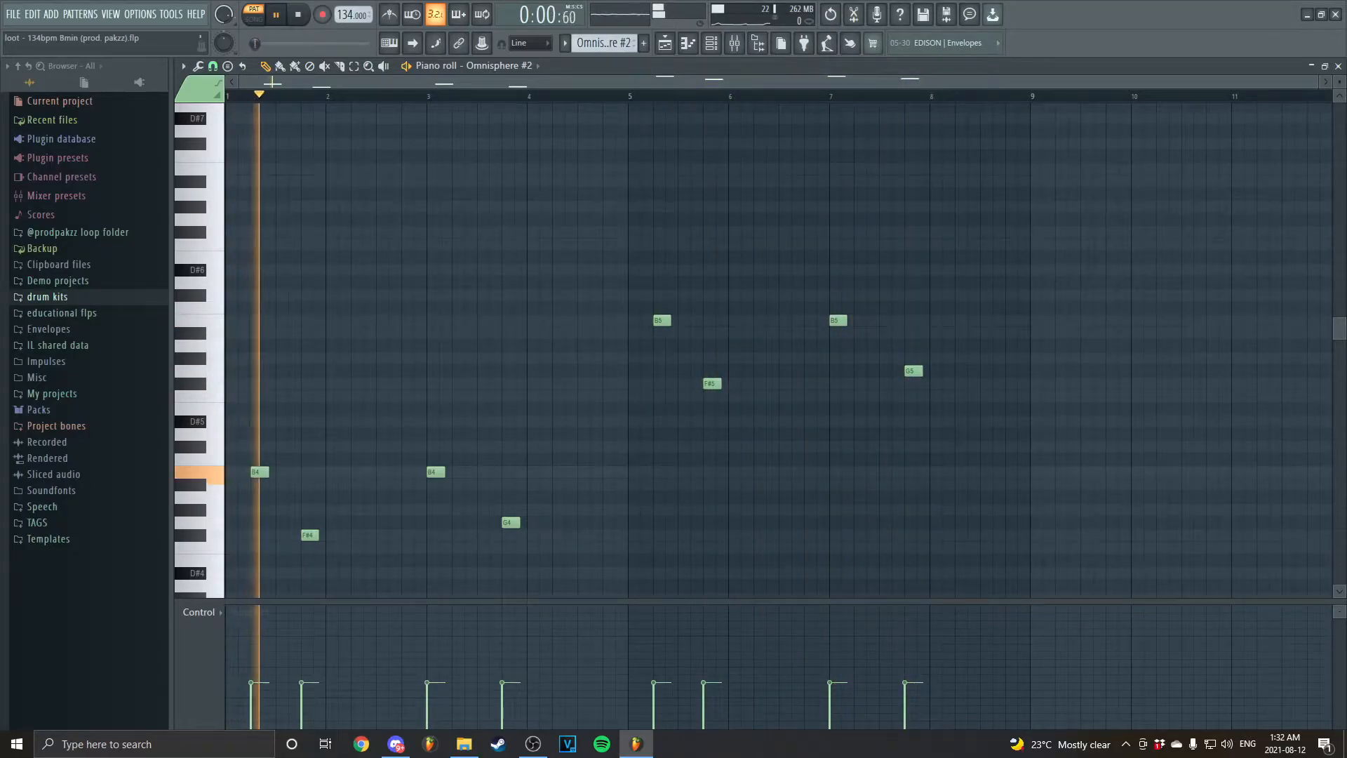
{"action": "key", "text": "space"}
{"action": "scroll", "coordinate": [781, 200], "scroll_direction": "down", "scroll_amount": 1}
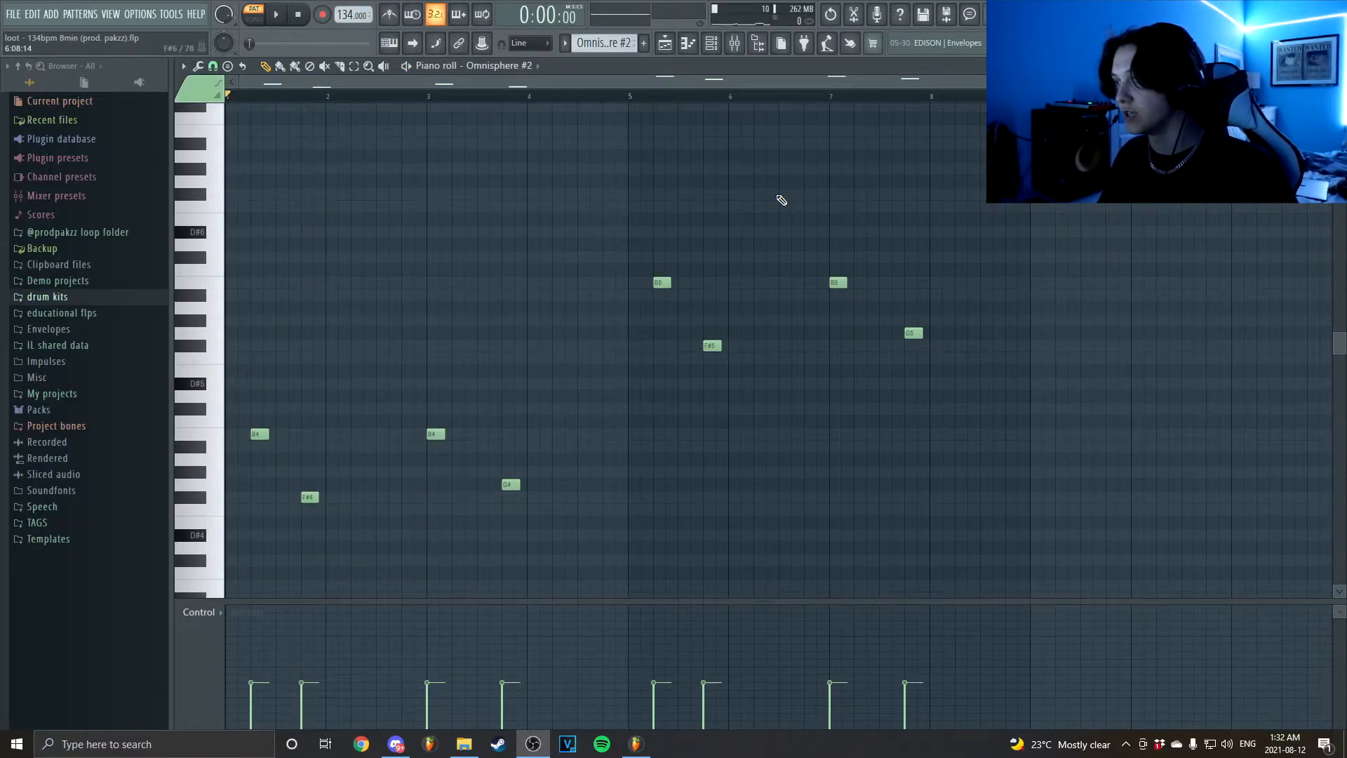
- Review the HalfTime and Parametric EQ 2 settings on the Omnisphere #2 mixer track
{"action": "key", "text": "F9"}
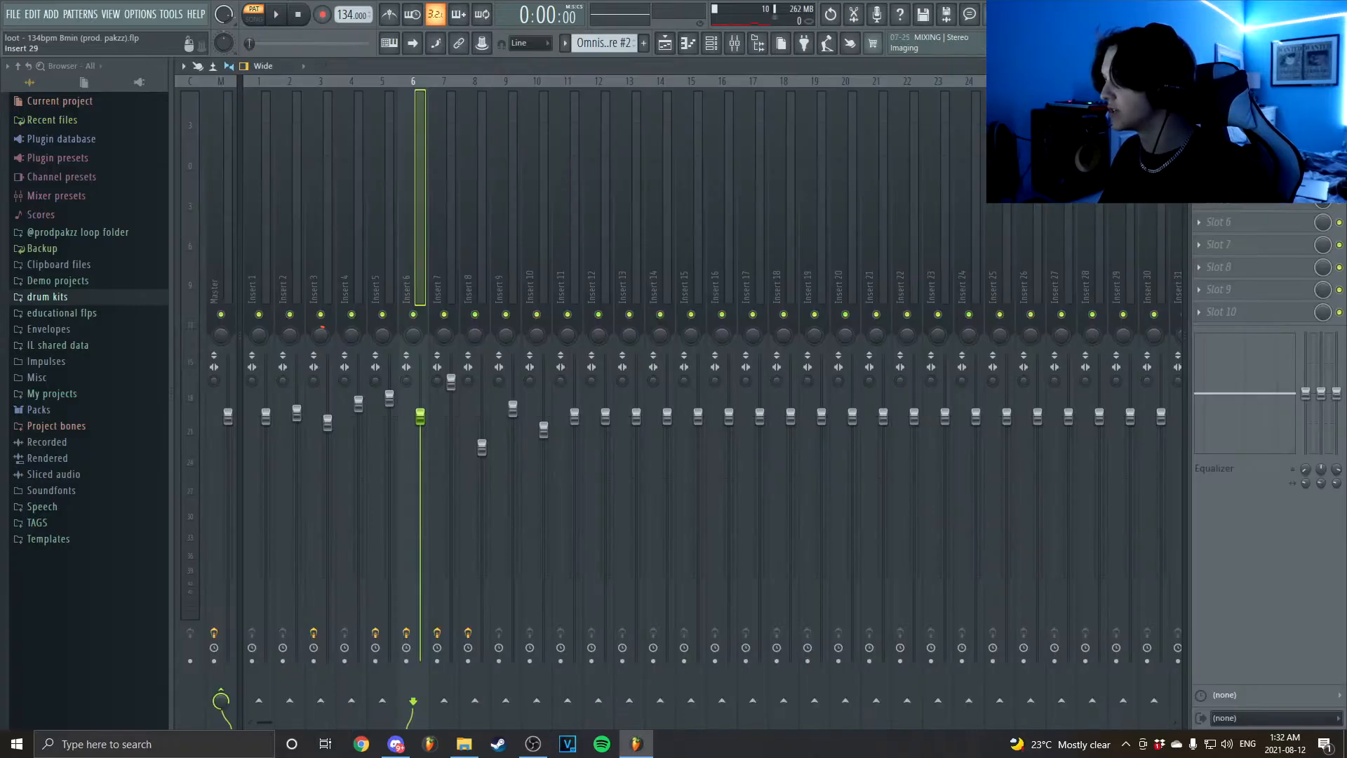
{"action": "left_click", "coordinate": [1249, 132]}
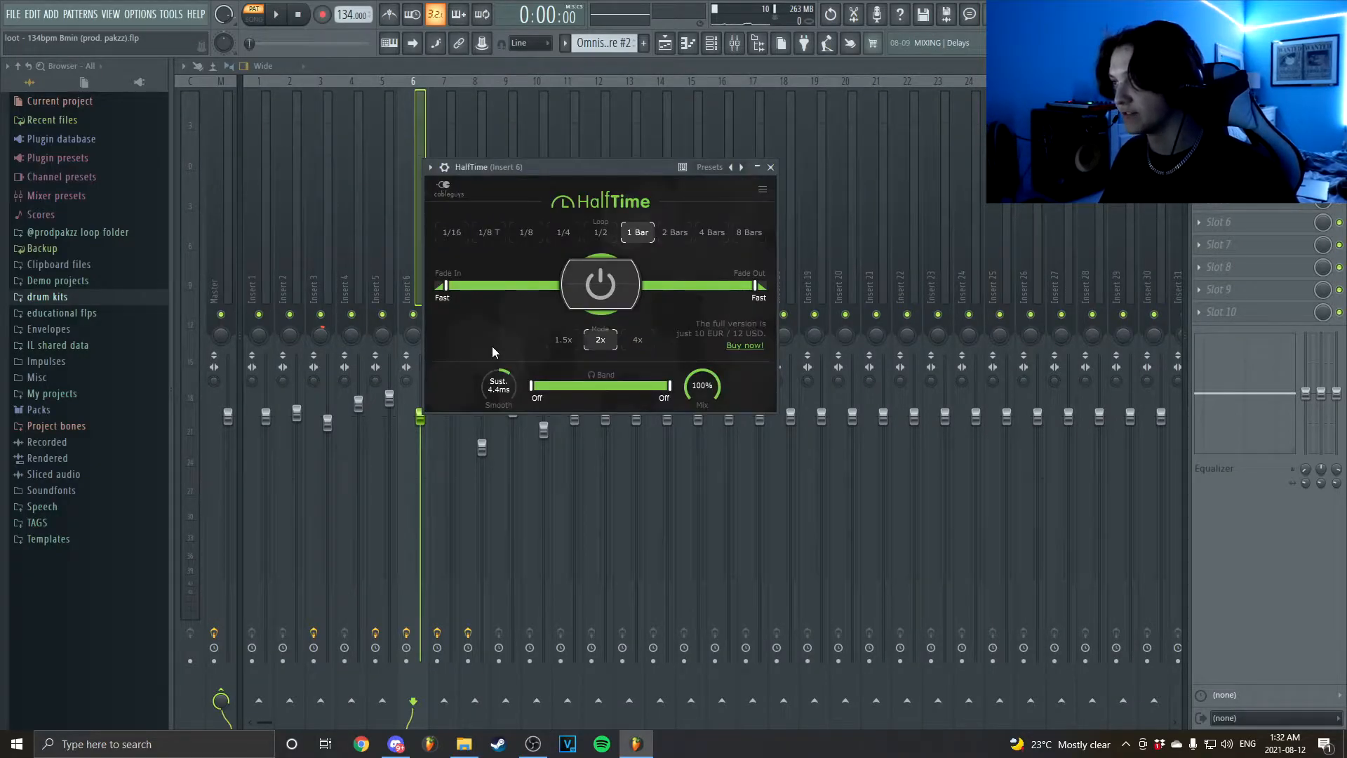
{"action": "left_click", "coordinate": [1249, 155]}
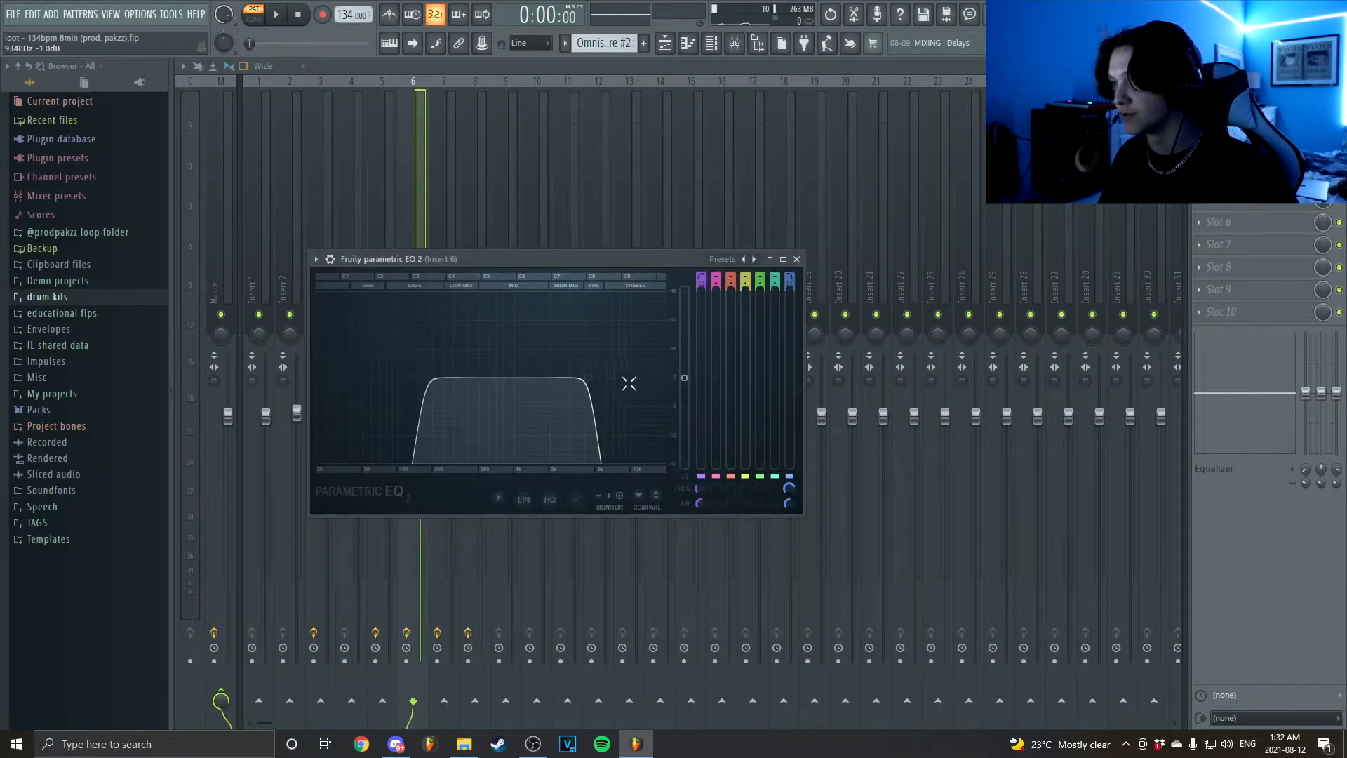
- Play the Xpand!2 melody and check the effects in the first two slots of its mixer track
{"action": "key", "text": "F7"}
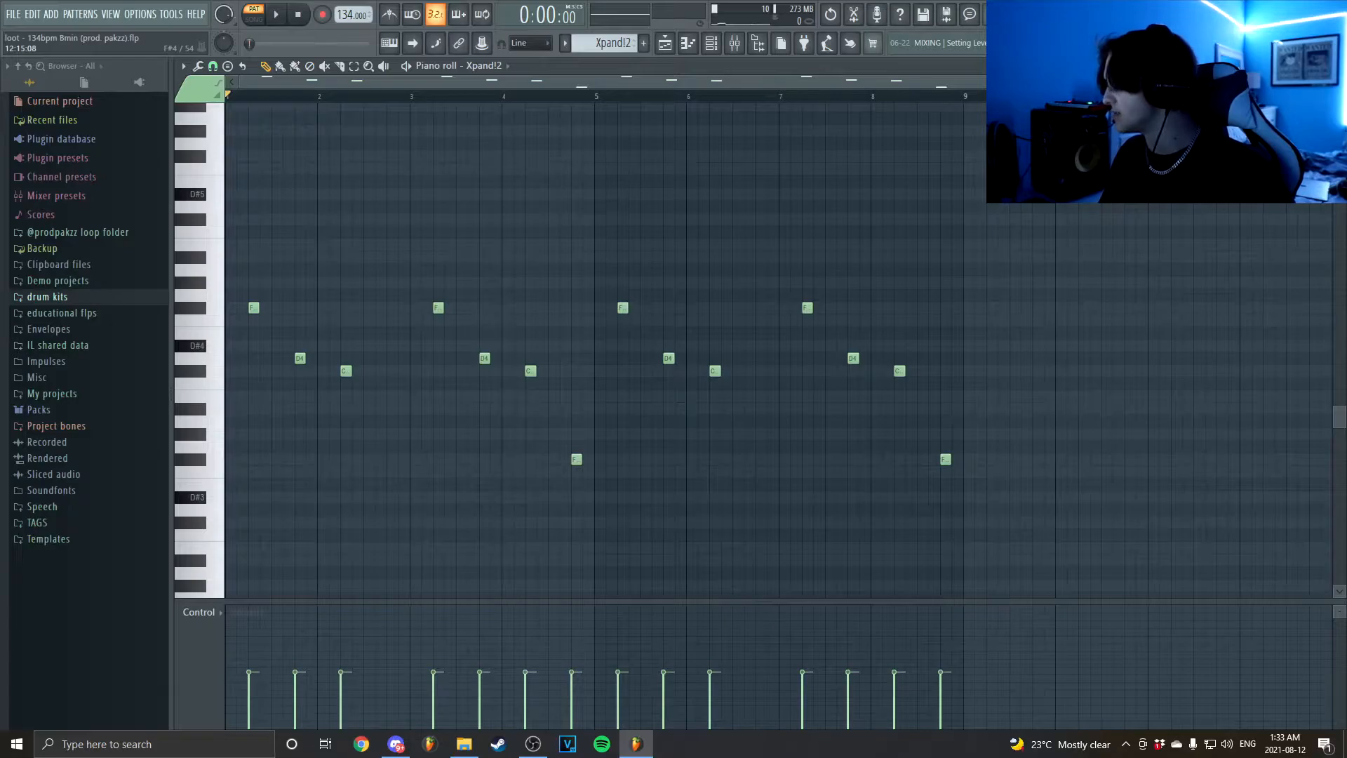
{"action": "key", "text": "space"}
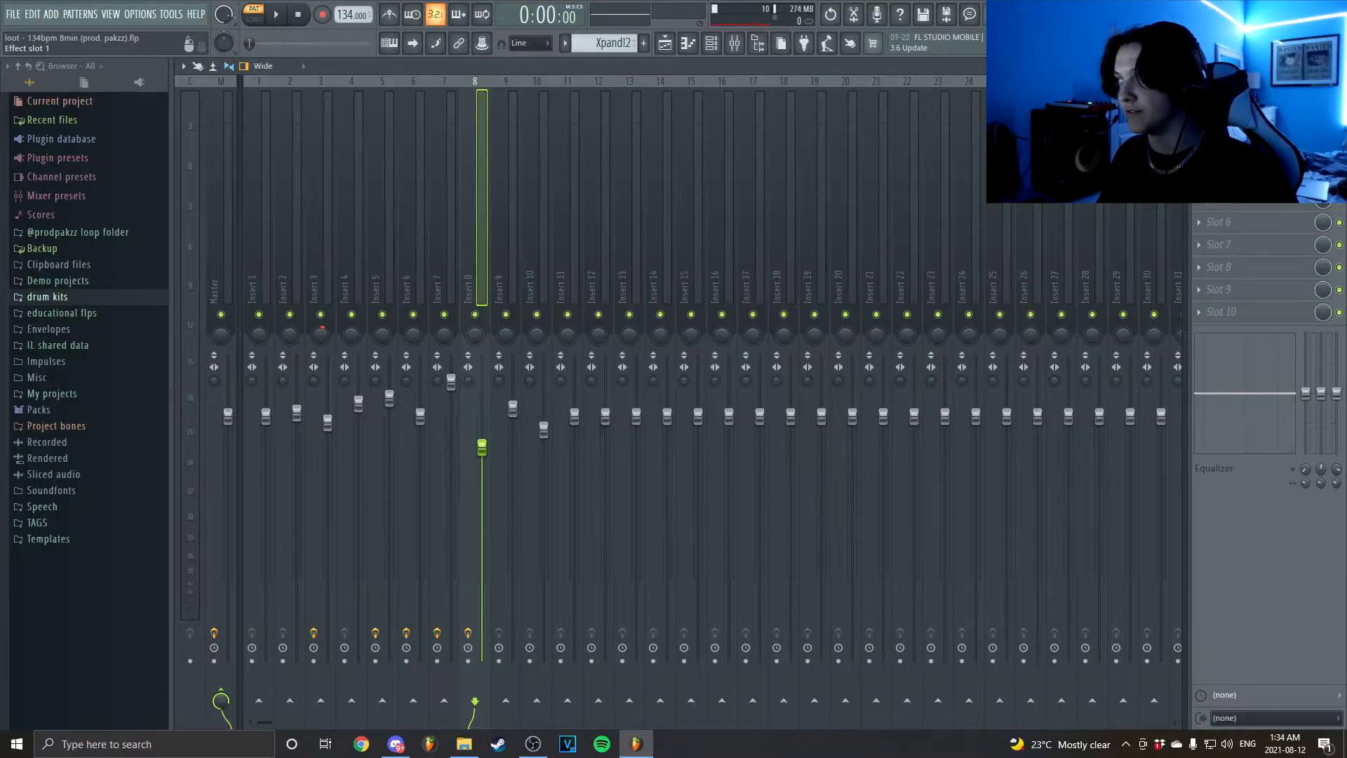
{"action": "left_click", "coordinate": [1234, 110]}
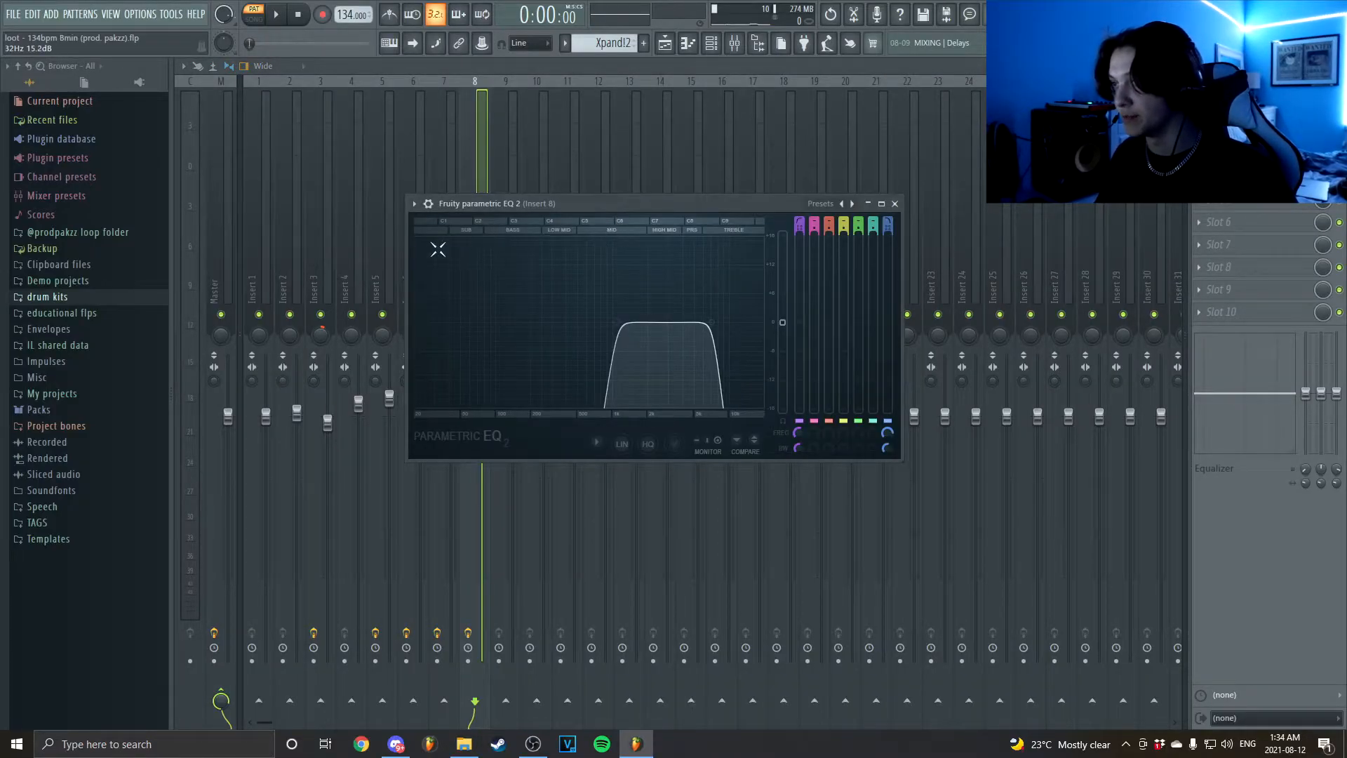
{"action": "left_click", "coordinate": [1235, 109]}
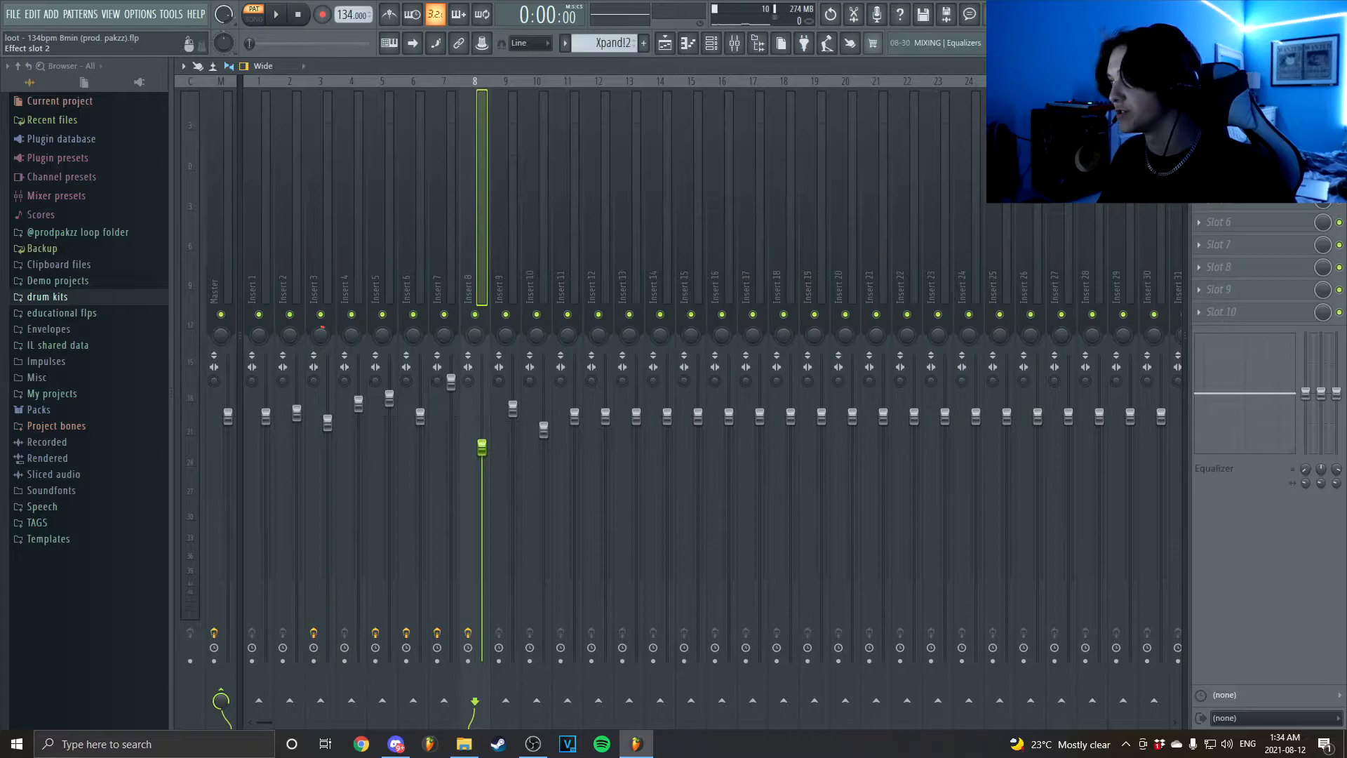
{"action": "left_click", "coordinate": [1234, 131]}
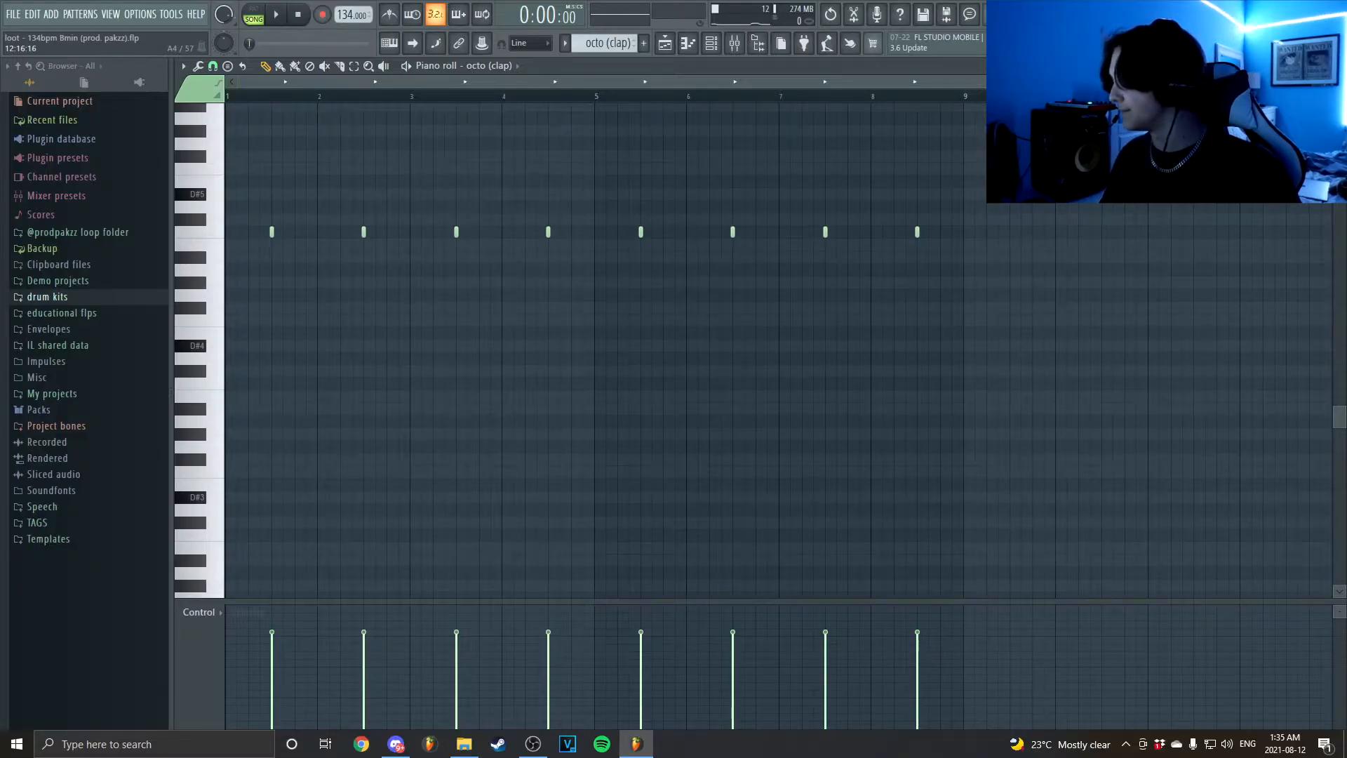
- Play the octo clap and slayer_hat patterns, and review Fruity Delay 3 on the hi-hat's mixer track
{"action": "key", "text": "space"}
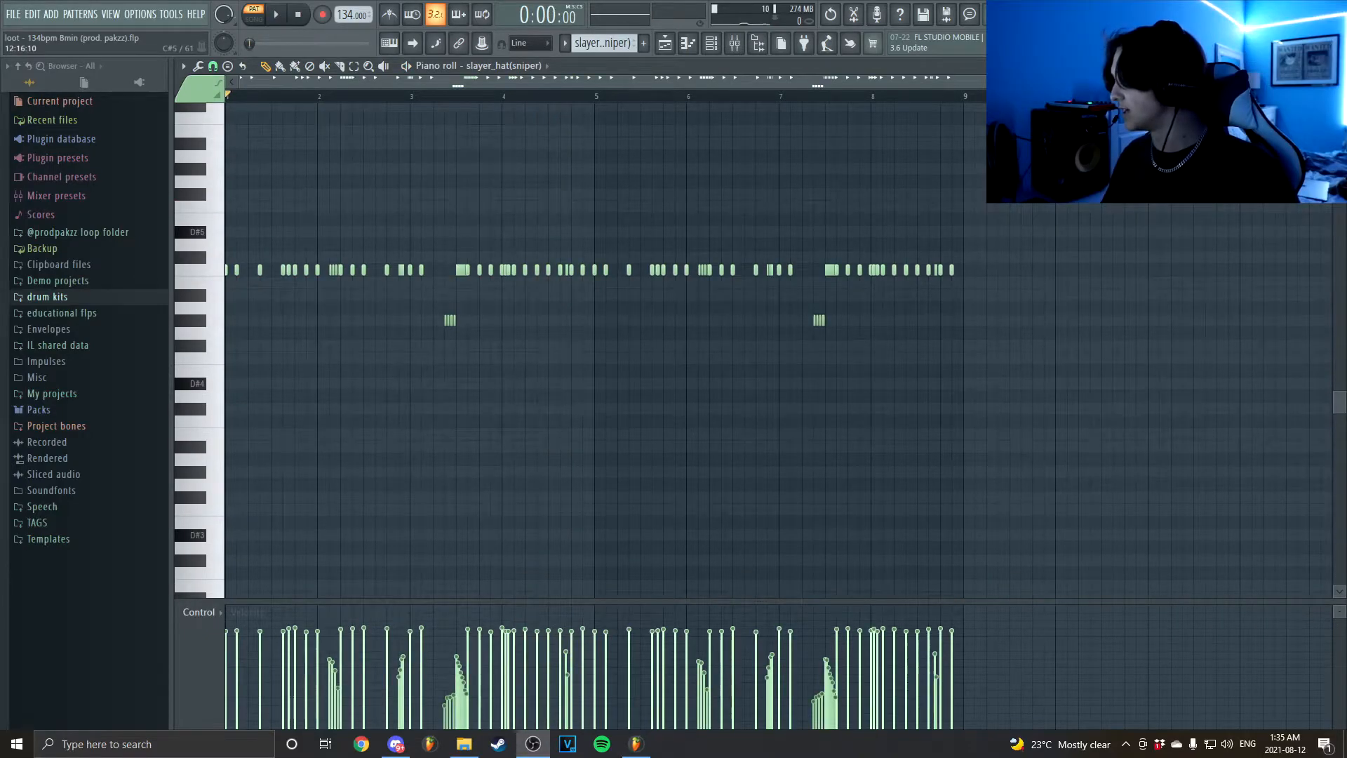
{"action": "key", "text": "space"}
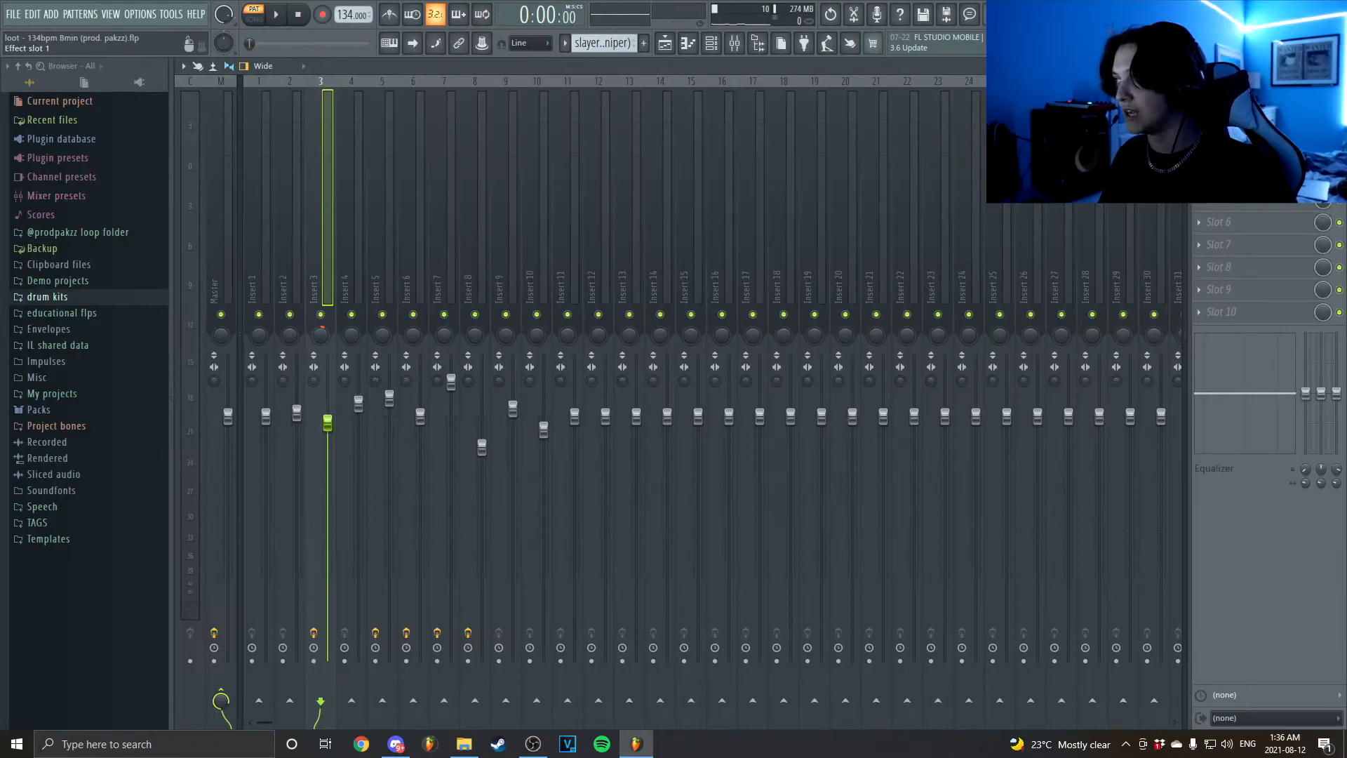
{"action": "left_click", "coordinate": [1241, 110]}
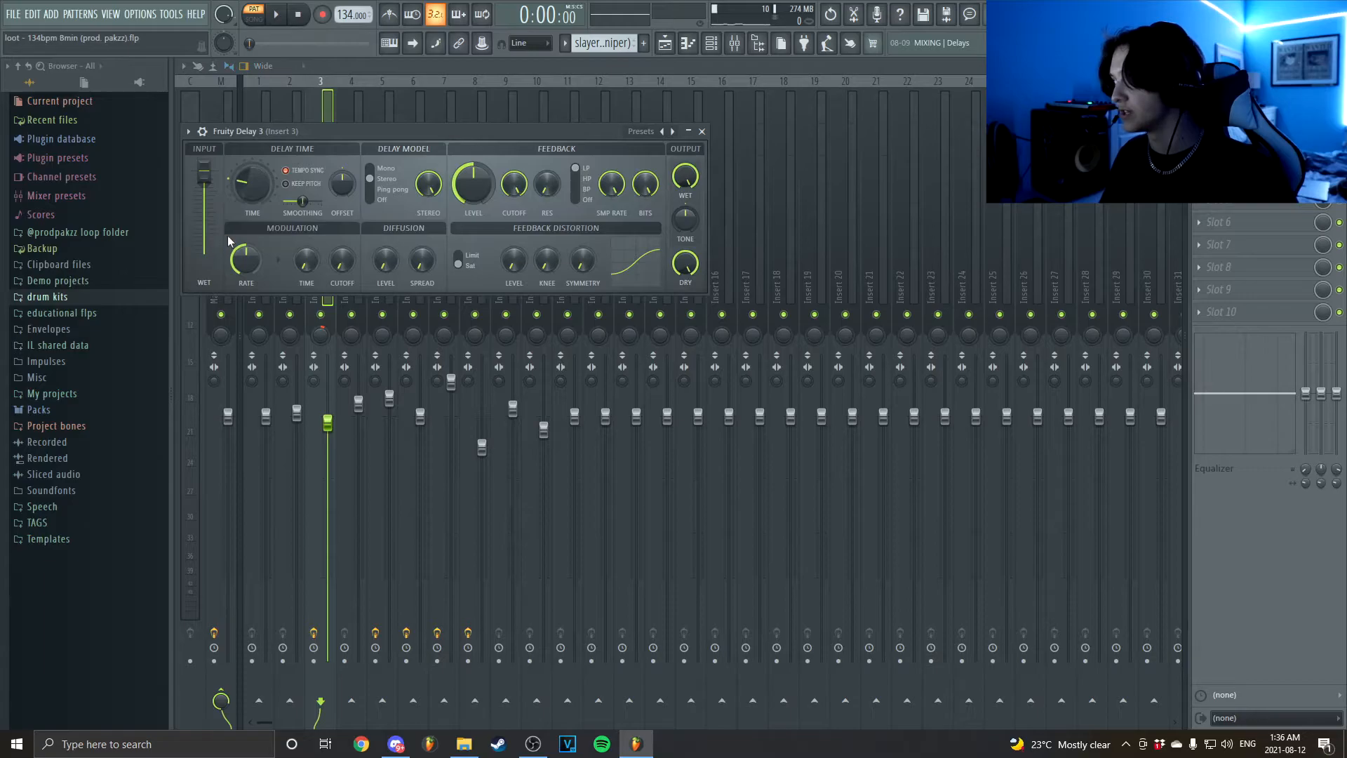
{"action": "key", "text": "Escape"}
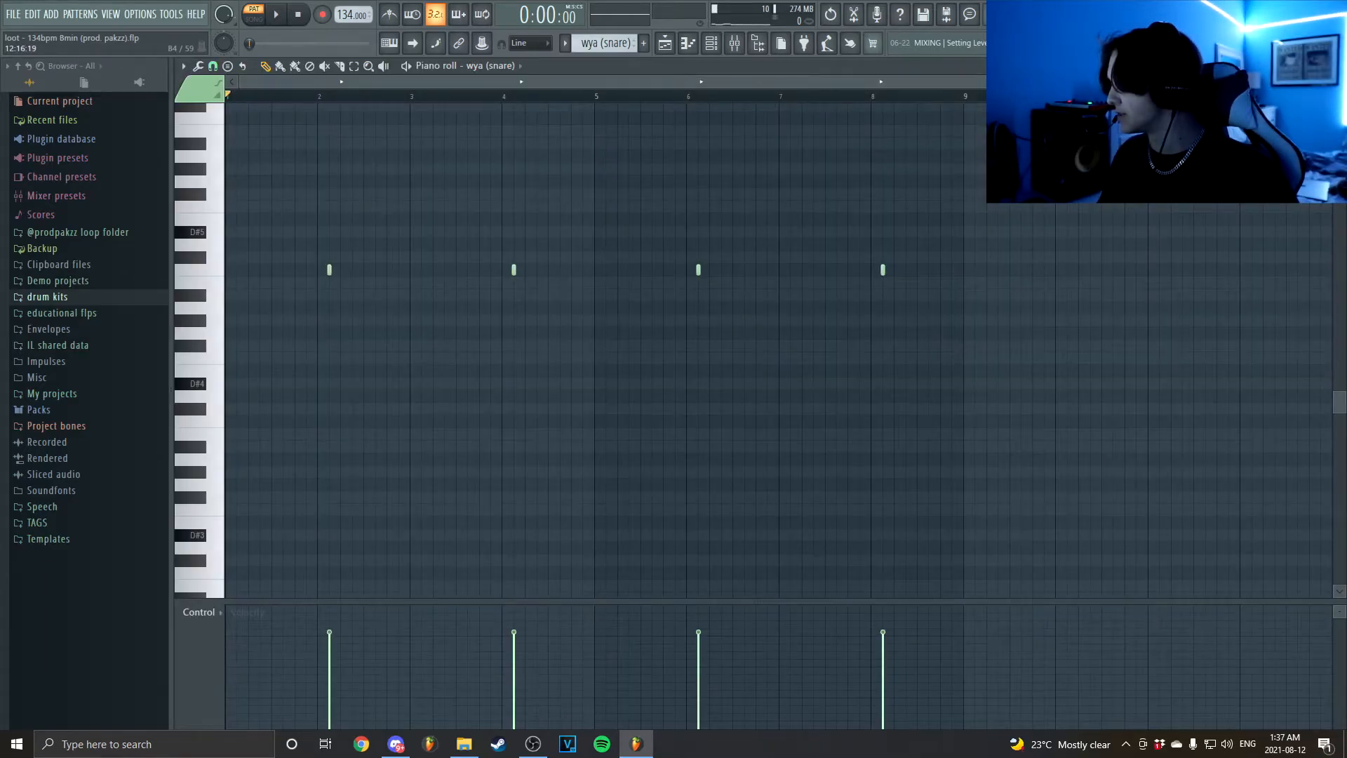
- Play the wya snare and shortreverse open hat patterns, and examine the open hat's fast roll before bar 3 up close
{"action": "key", "text": "space"}
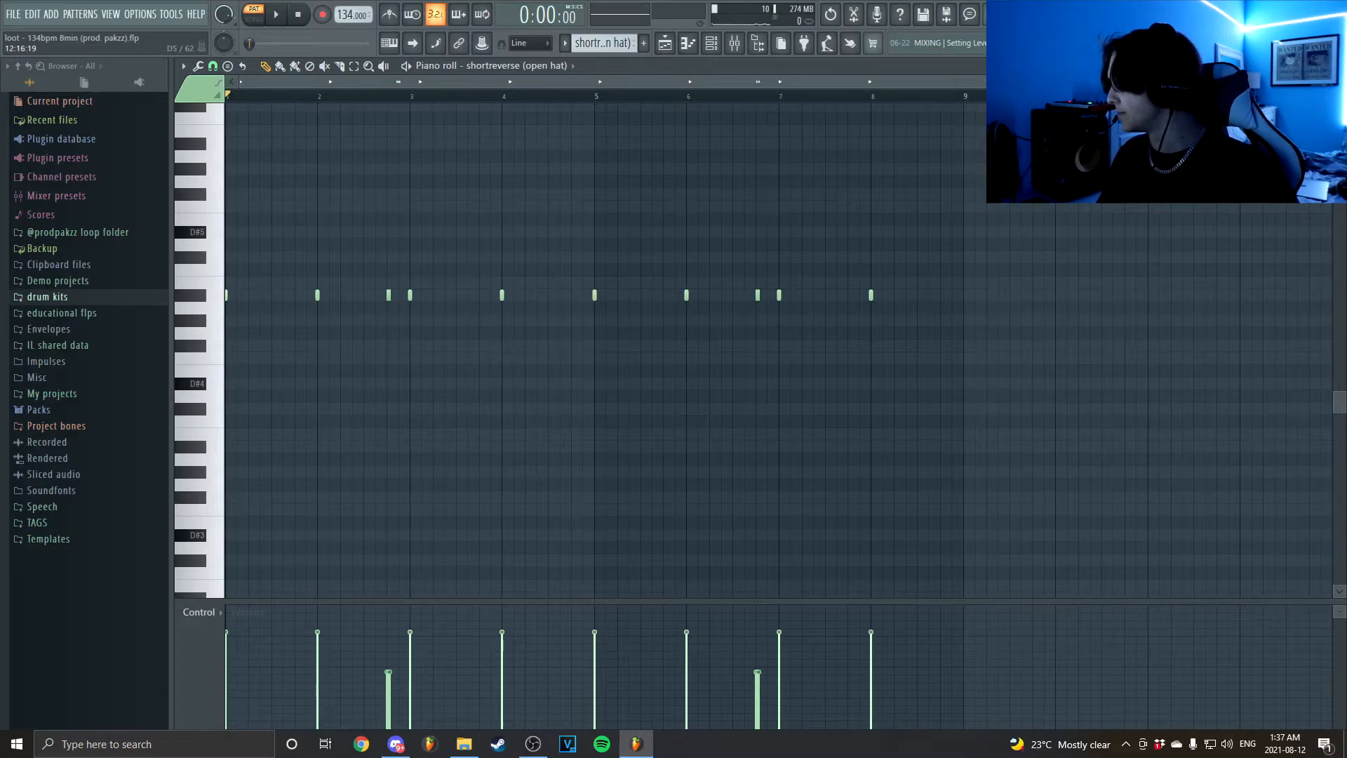
{"action": "key", "text": "space"}
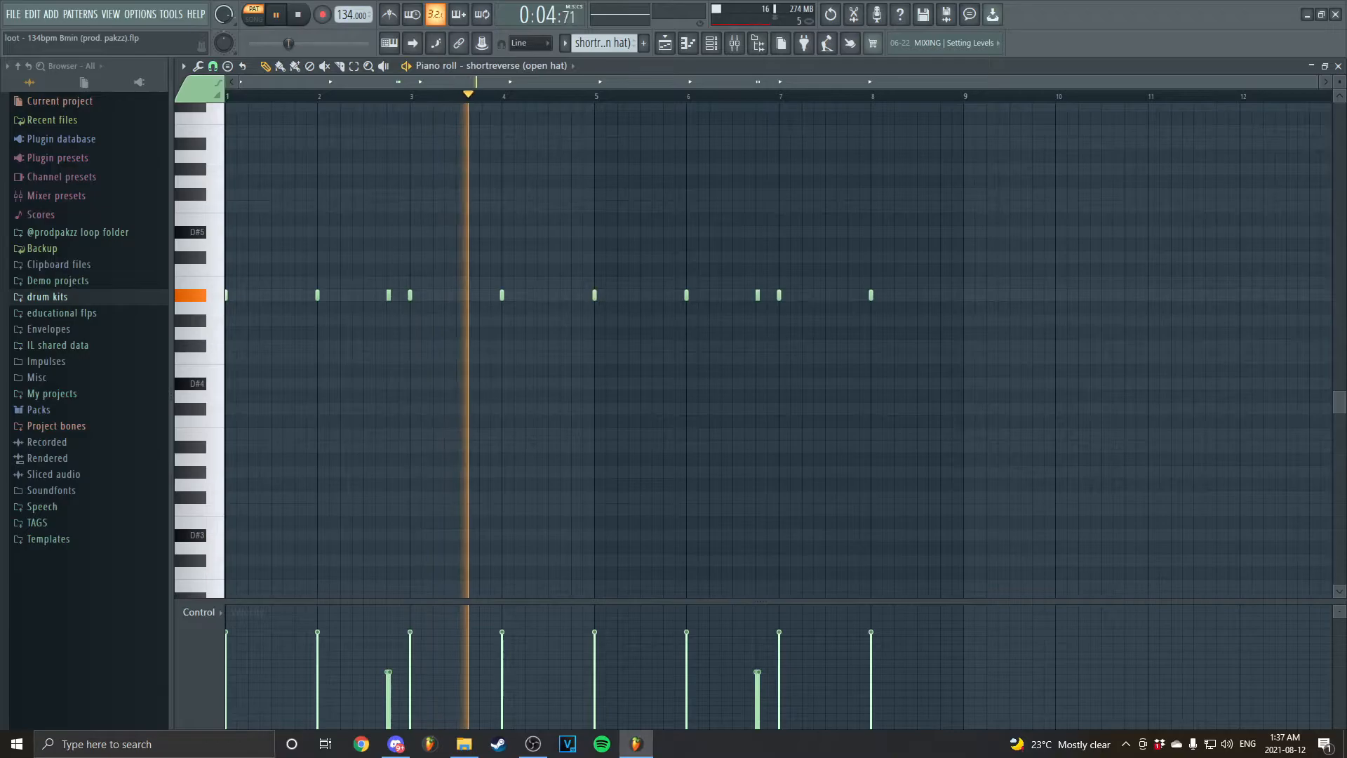
{"action": "key", "text": "space"}
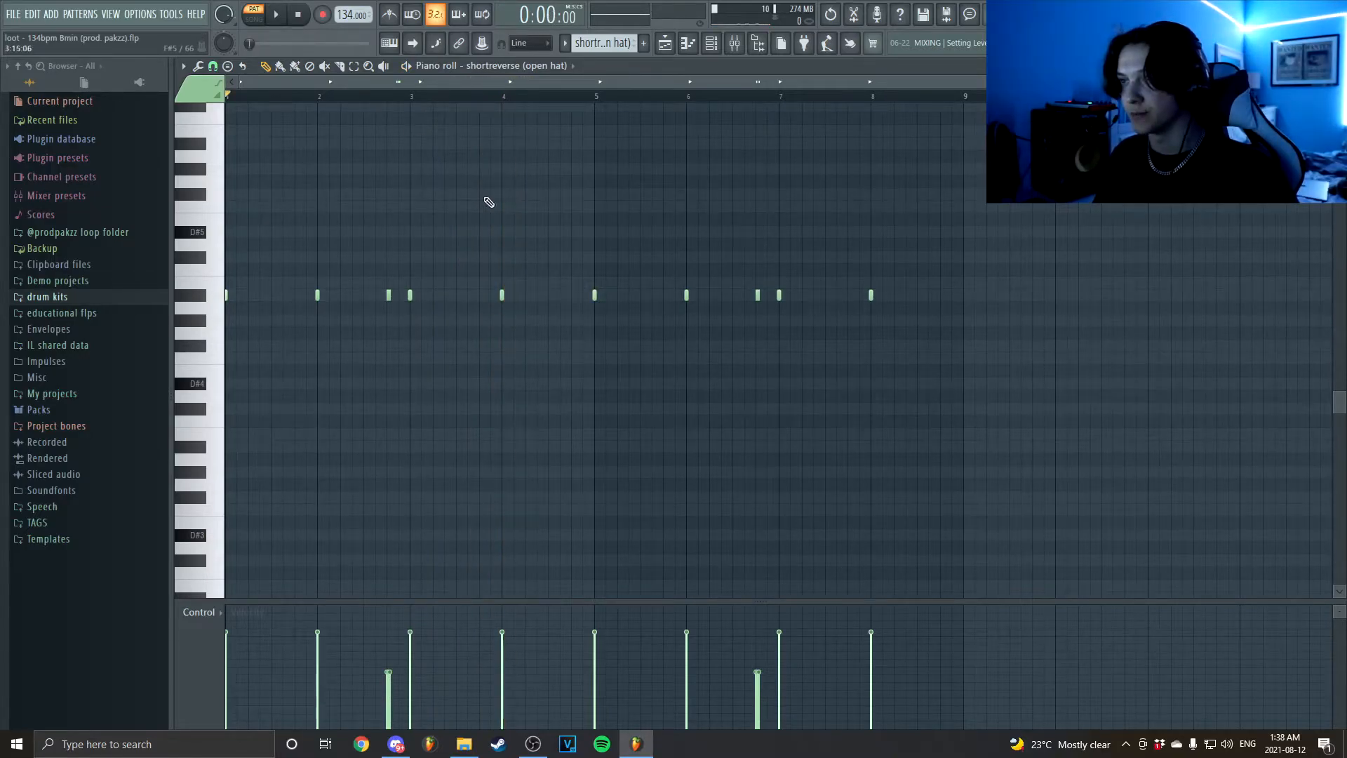
{"action": "scroll", "coordinate": [401, 98], "scroll_direction": "up", "scroll_amount": 6}
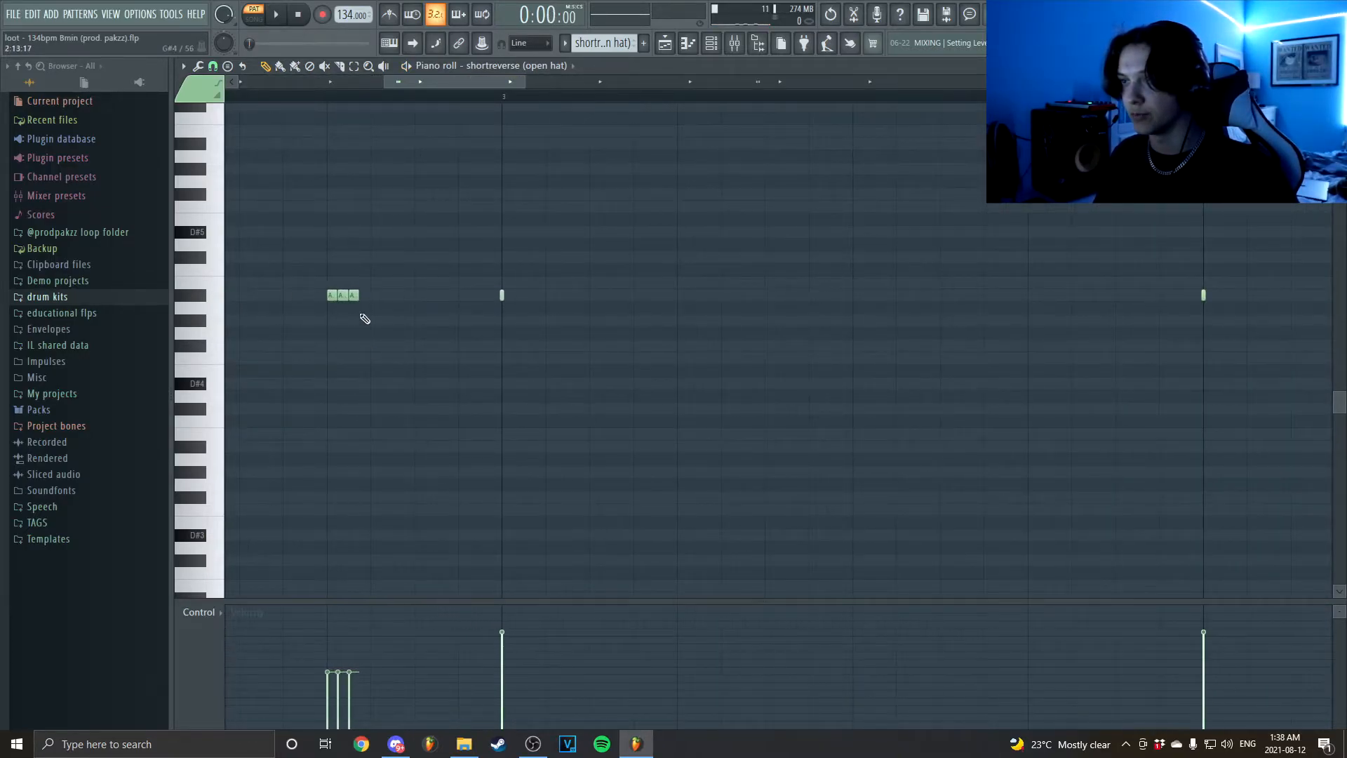
{"action": "scroll", "coordinate": [353, 100], "scroll_direction": "down", "scroll_amount": 6}
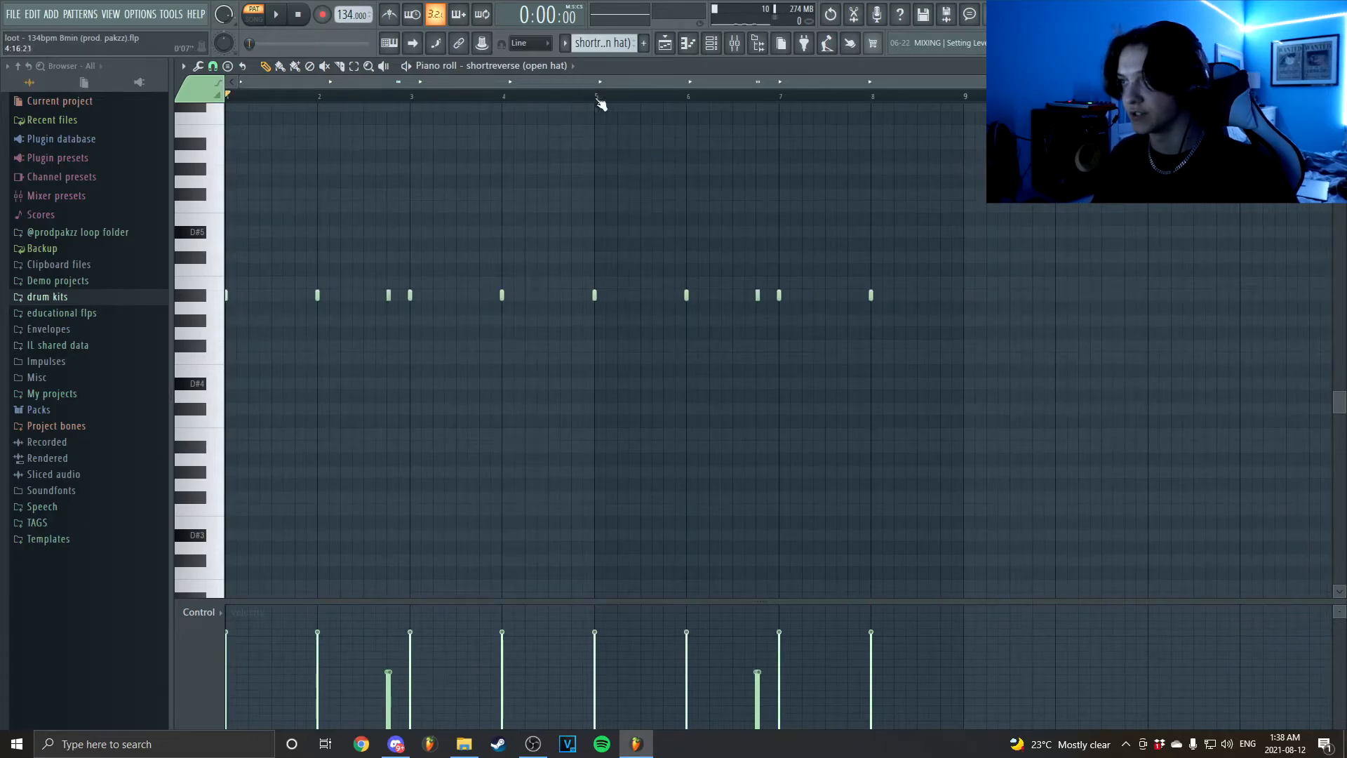
- Switch to the metro perc channel and play back its pattern
{"action": "key", "text": "Up"}
{"action": "key", "text": "space"}
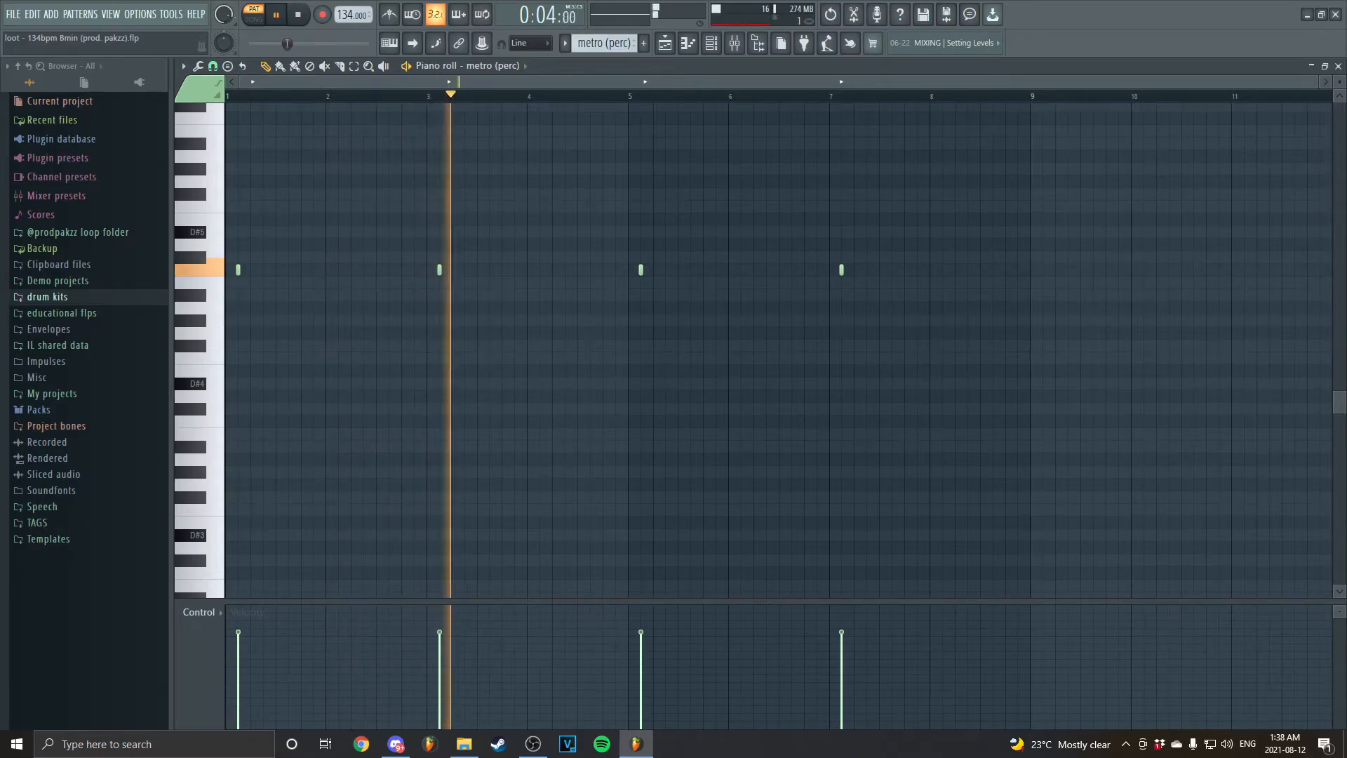
{"action": "key", "text": "space"}
- Move on to the slayer - rings 808 channel and play back its pattern
{"action": "key", "text": "Up"}
{"action": "key", "text": "space"}
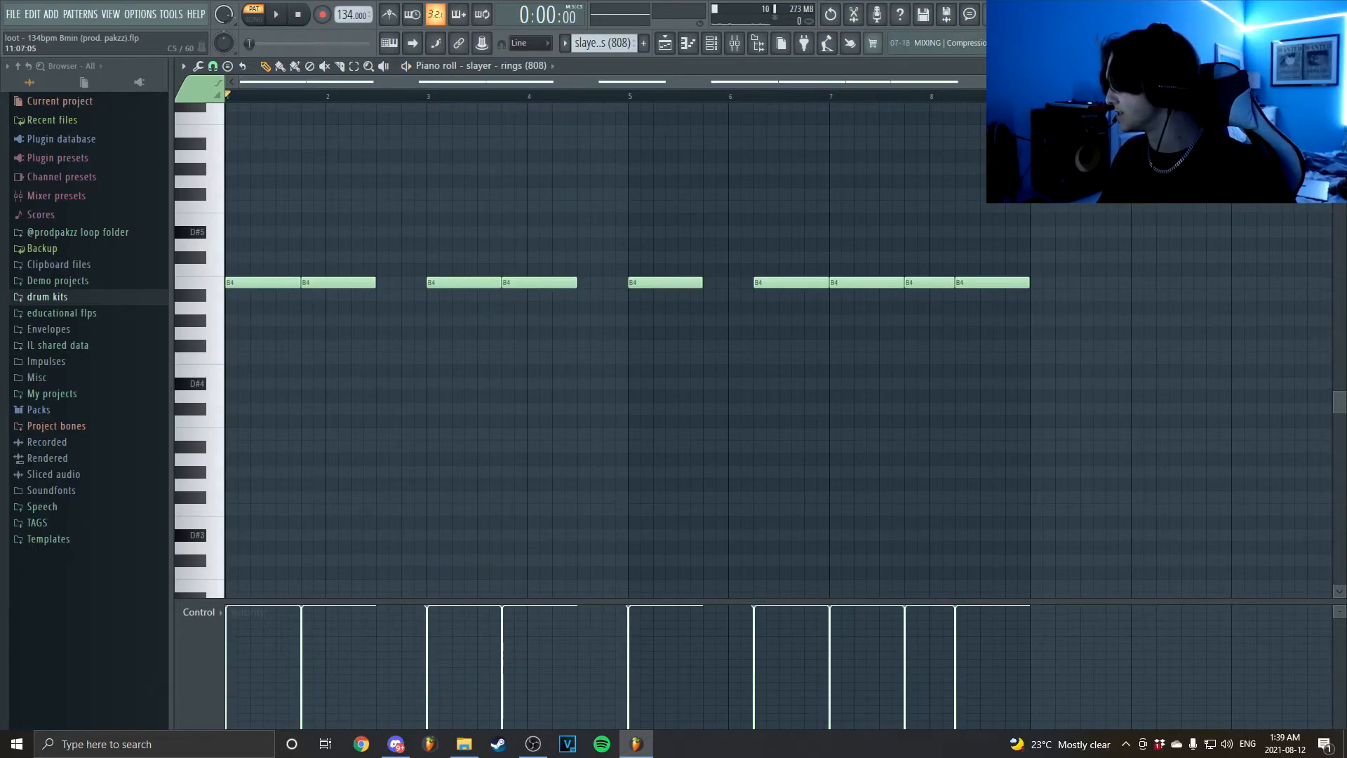
{"action": "key", "text": "space"}
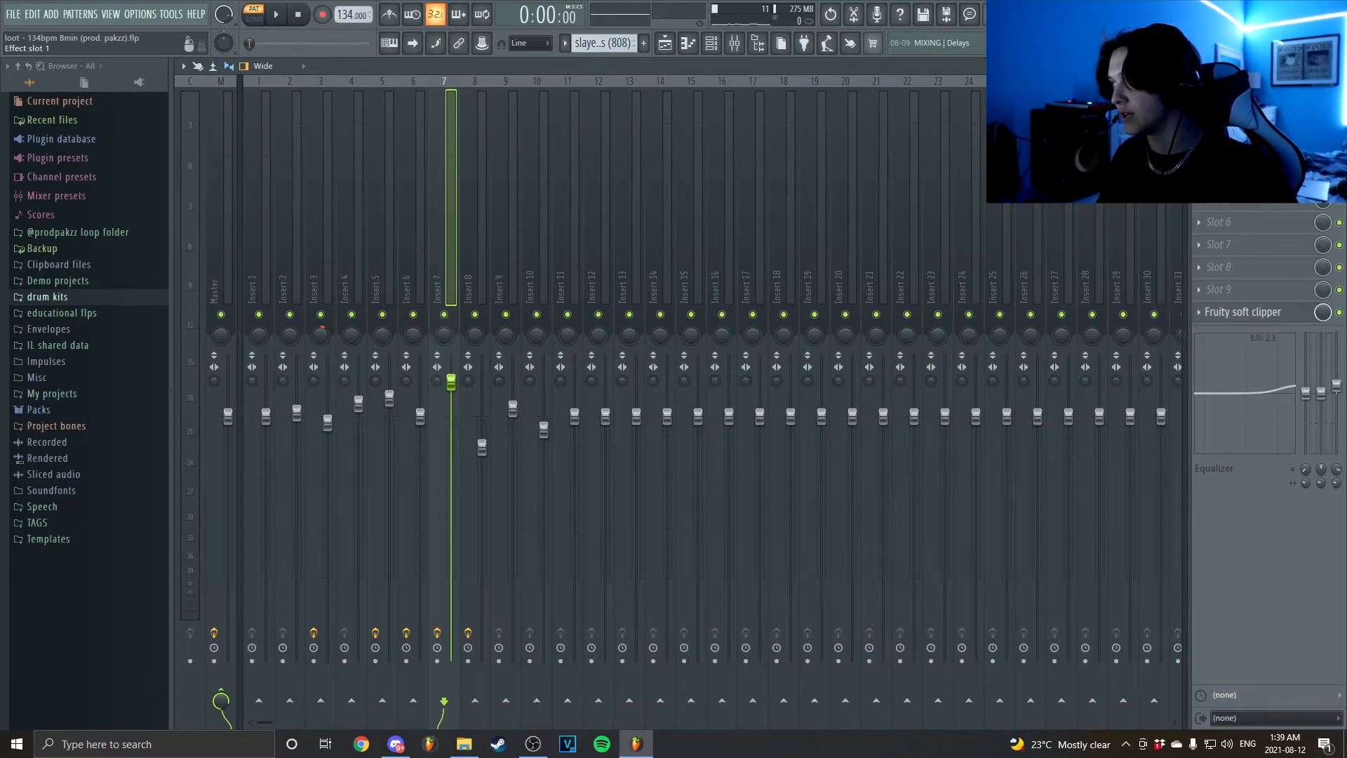
- Review the Parametric EQ 2 and Fruity soft clipper on the 808's mixer track, closing the clipper window
{"action": "left_click", "coordinate": [1249, 110]}
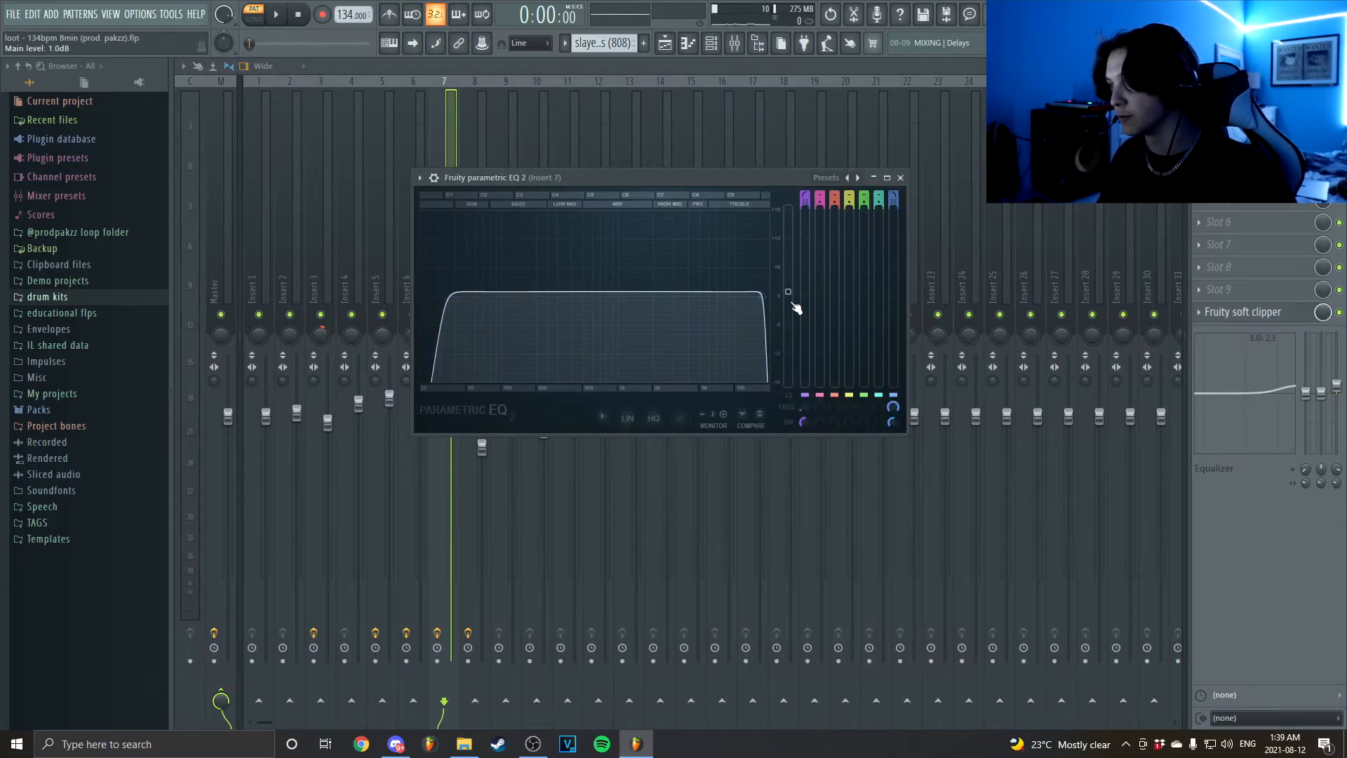
{"action": "left_click", "coordinate": [1263, 312]}
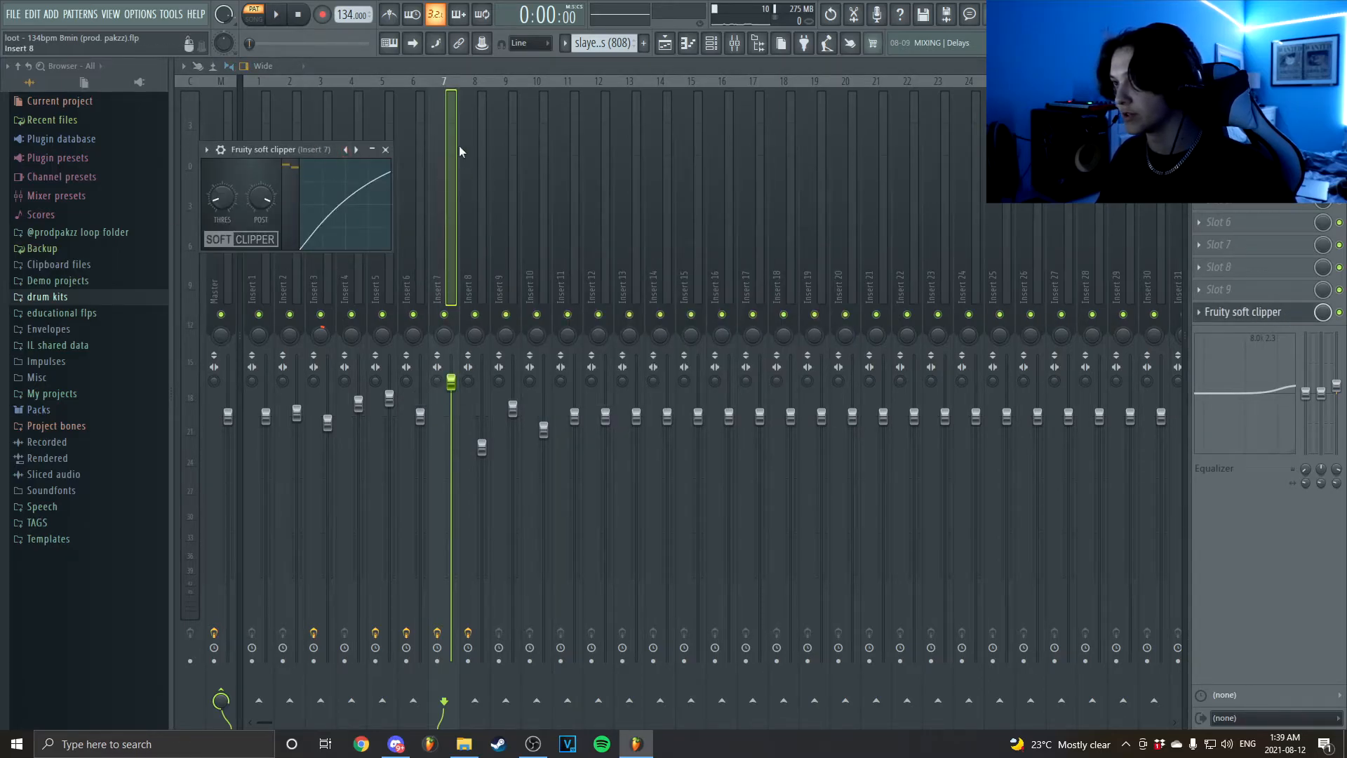
{"action": "left_click", "coordinate": [385, 149]}
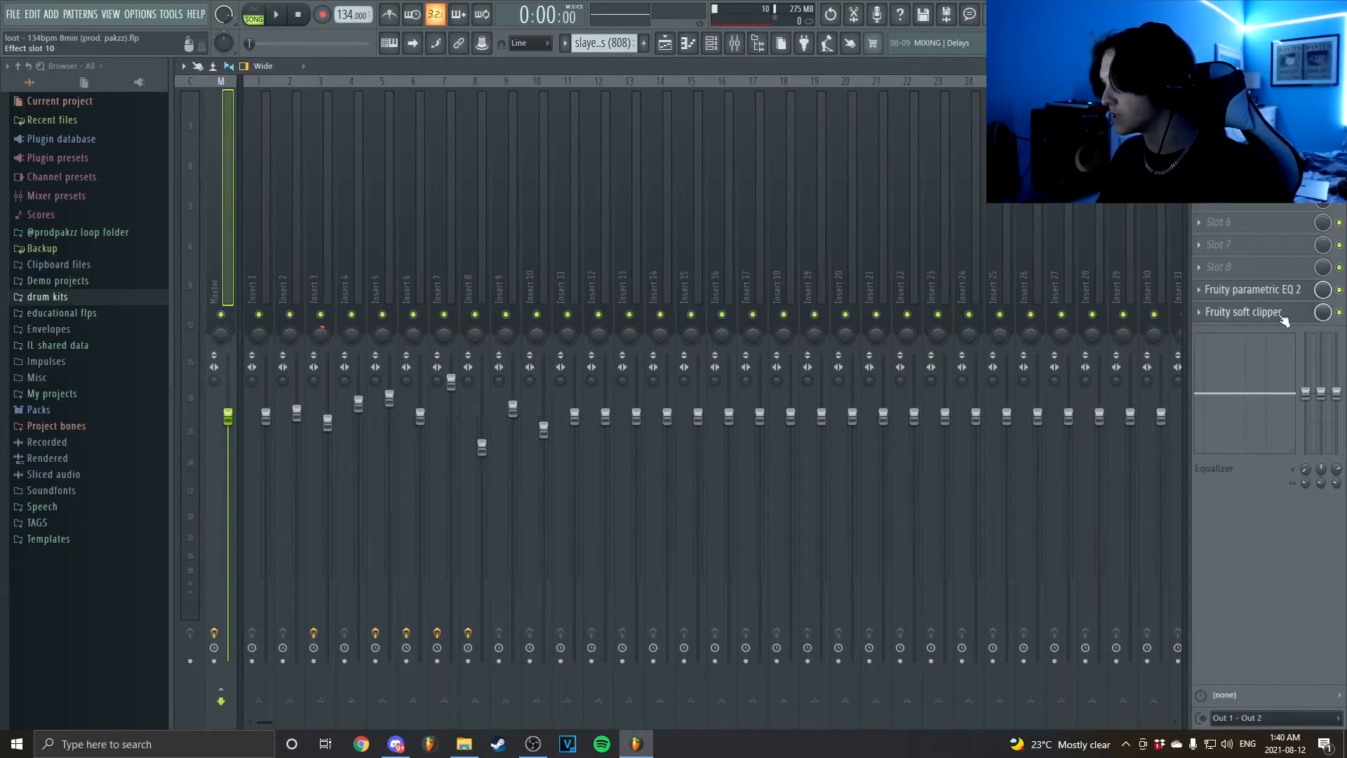
- Review the Fruity soft clipper and Parametric EQ 2 settings on the Master track
{"action": "left_click", "coordinate": [1282, 317]}
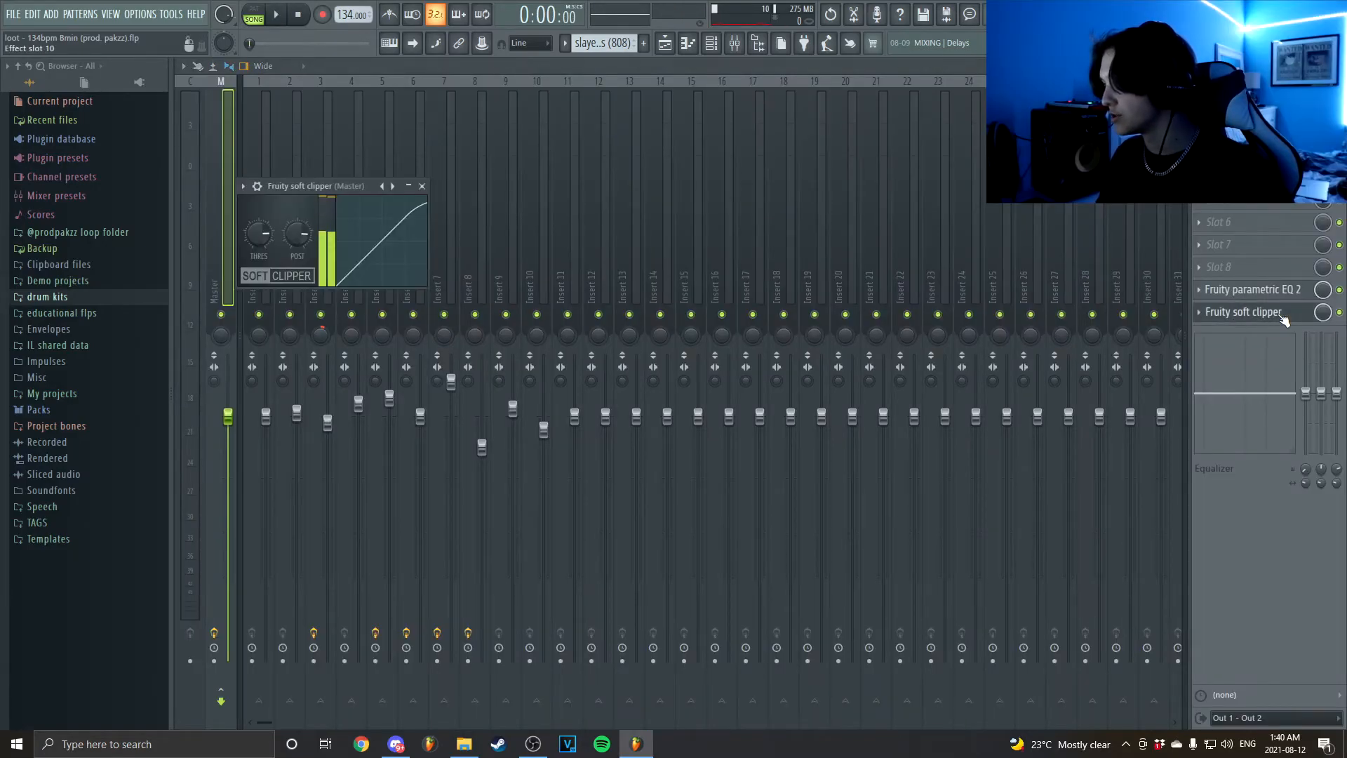
{"action": "left_click", "coordinate": [1262, 290]}
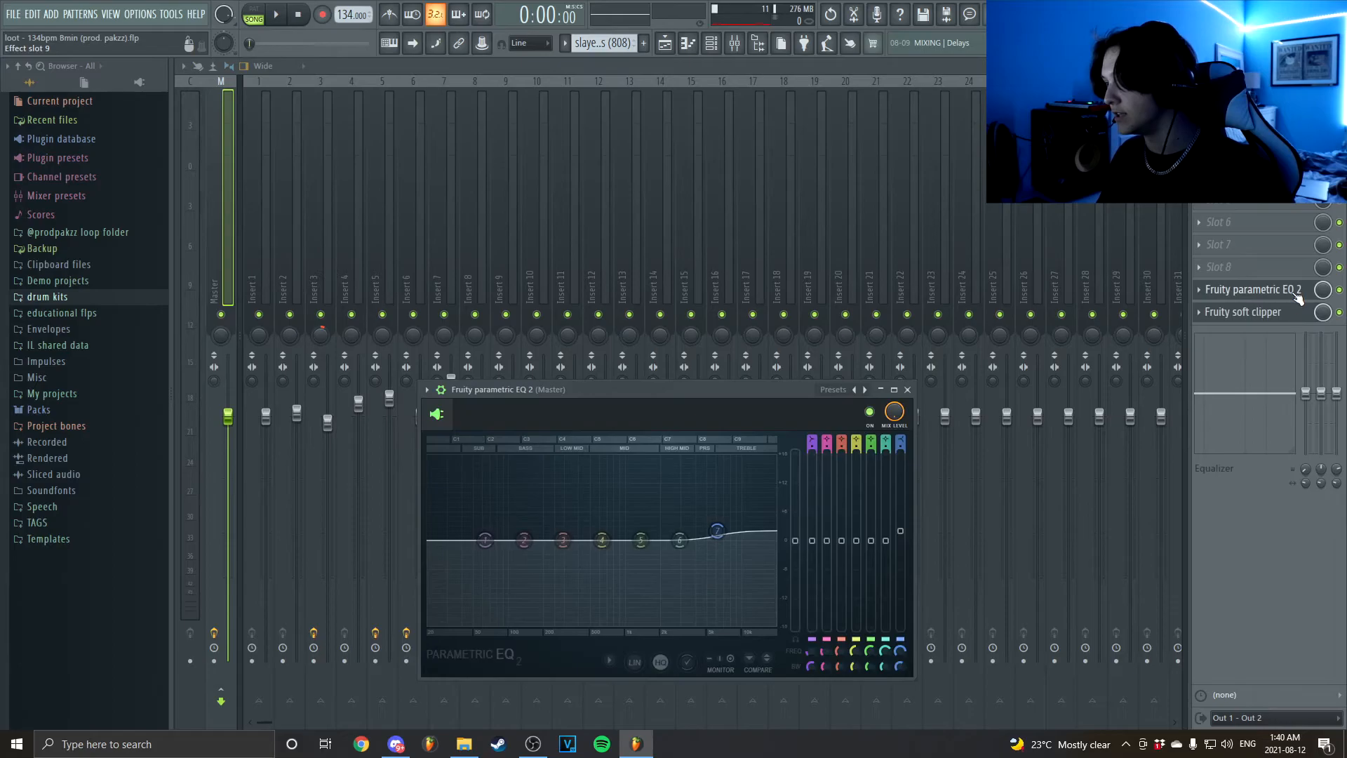